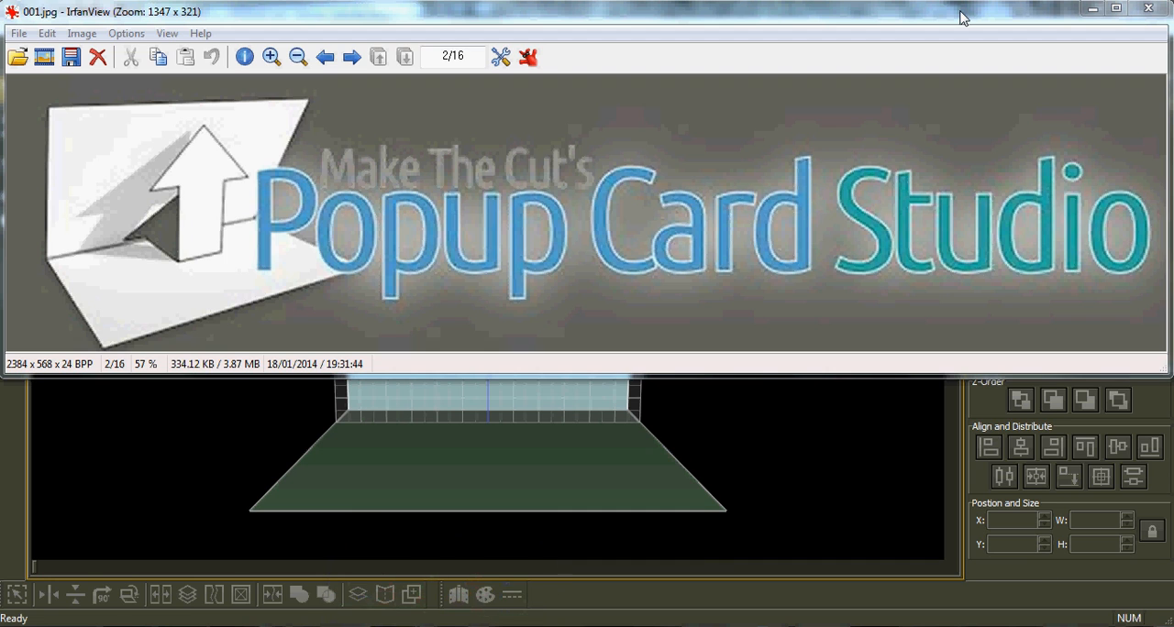
Switch to Popup Card Studio and set the edit plane to position 2.5 with Bottom as its edit side.
click(1096, 11)
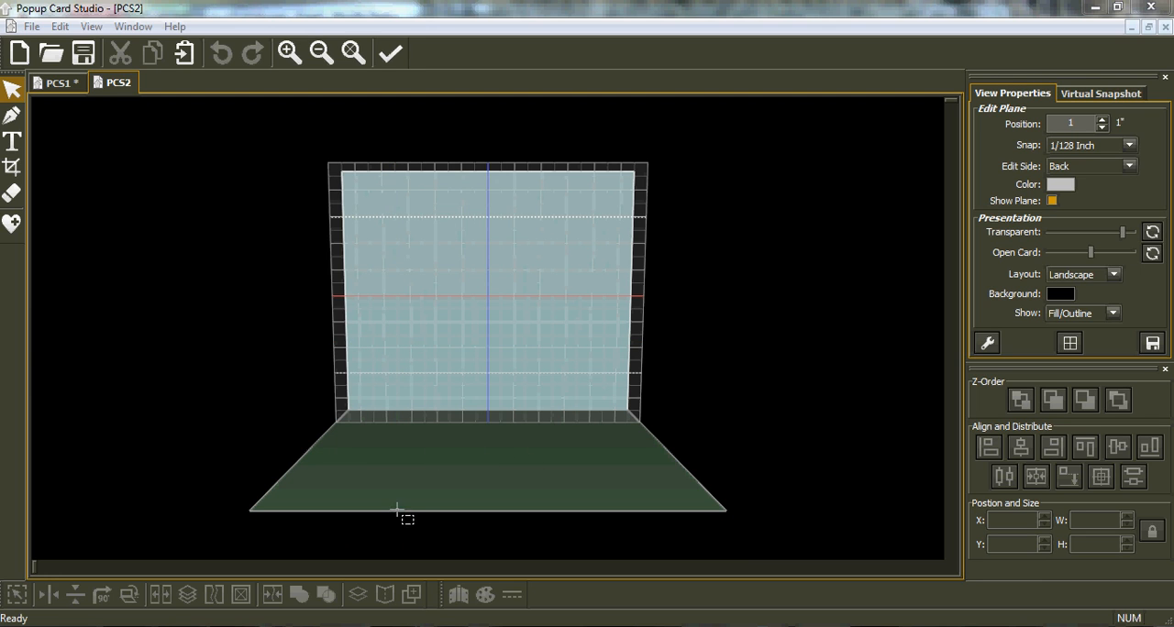
drag(365, 493, 593, 474)
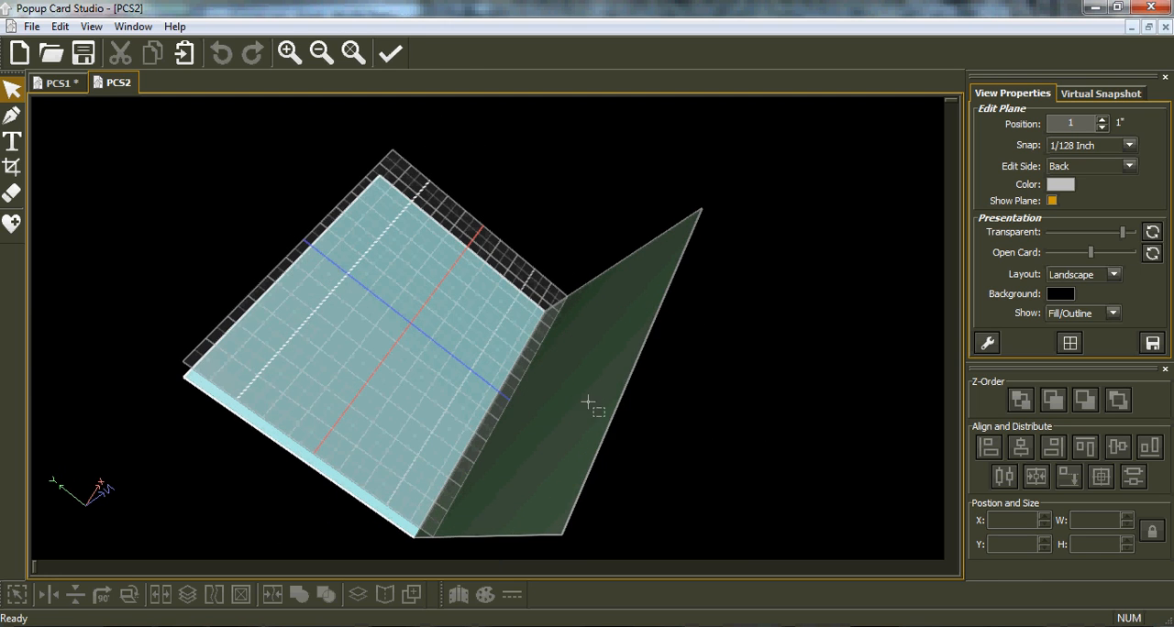
drag(648, 408, 749, 407)
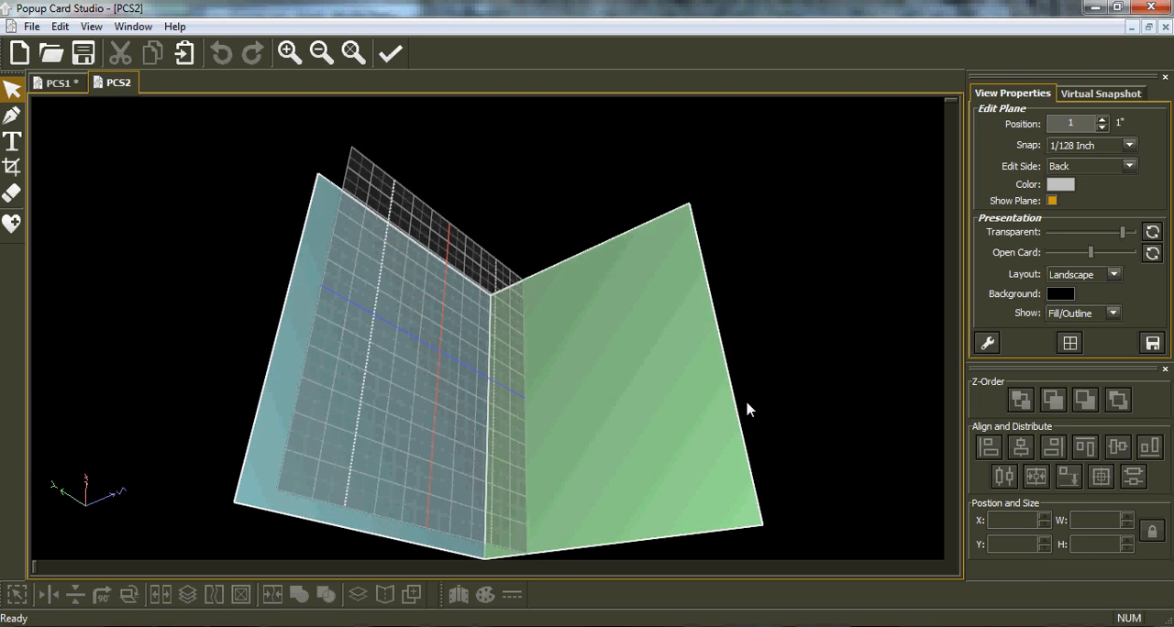
drag(424, 381, 419, 481)
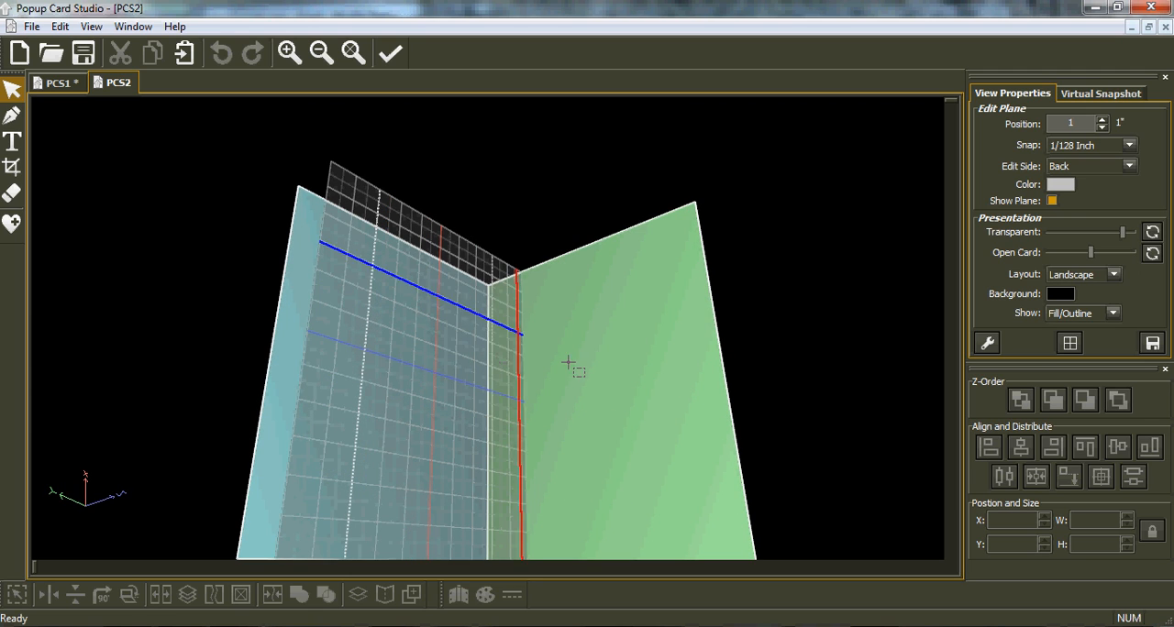
drag(495, 376, 501, 477)
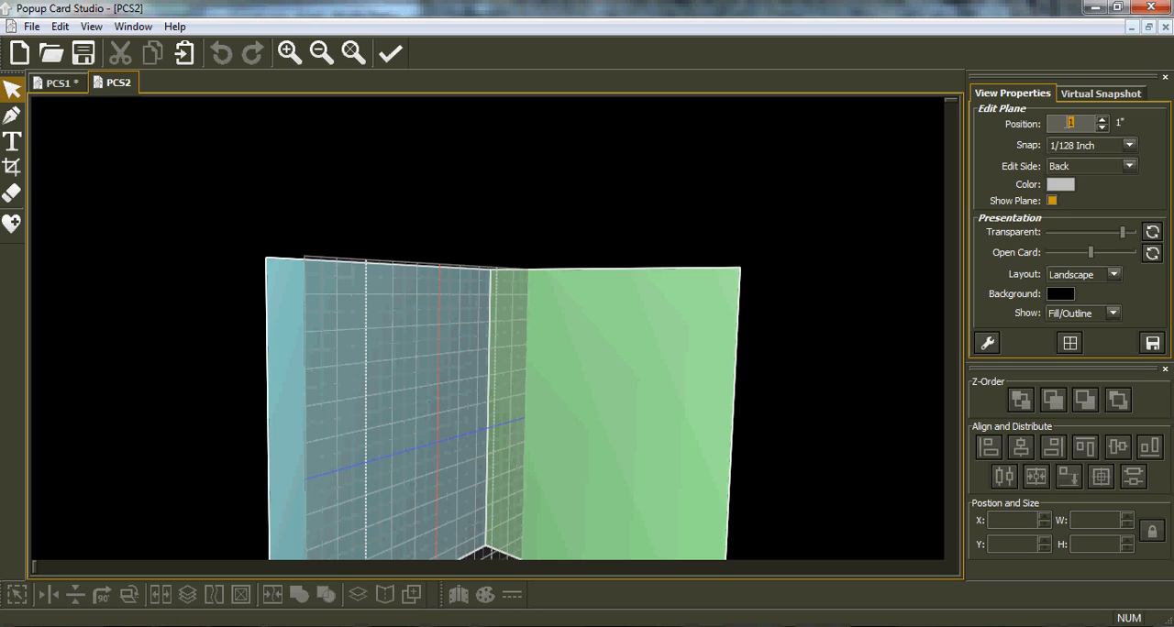
text(2.5)
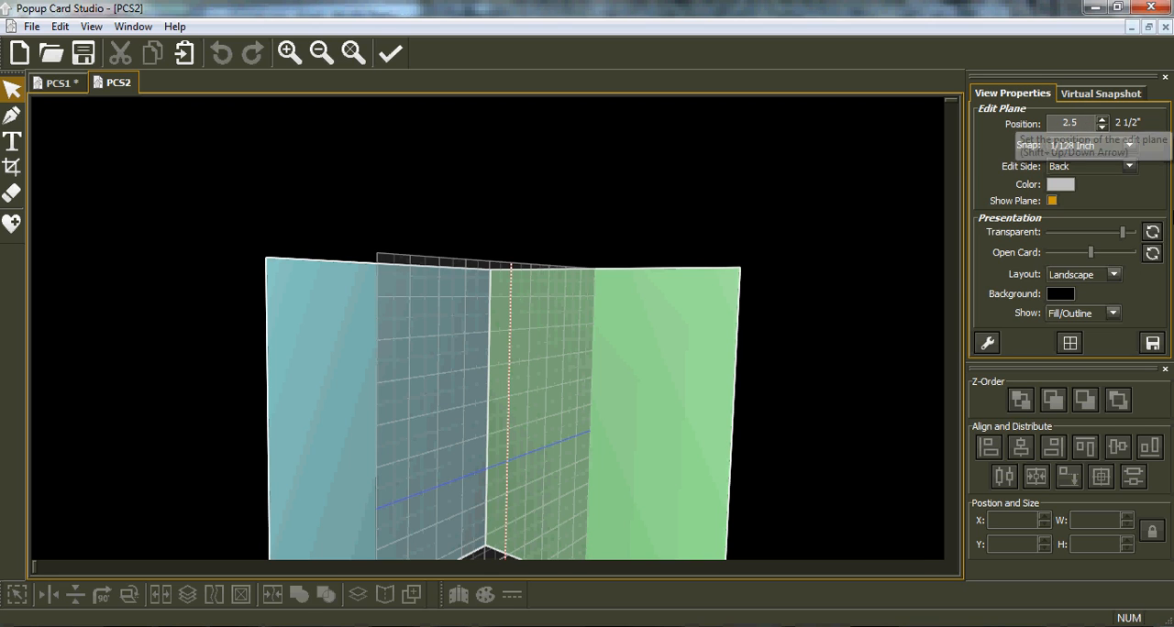
click(696, 322)
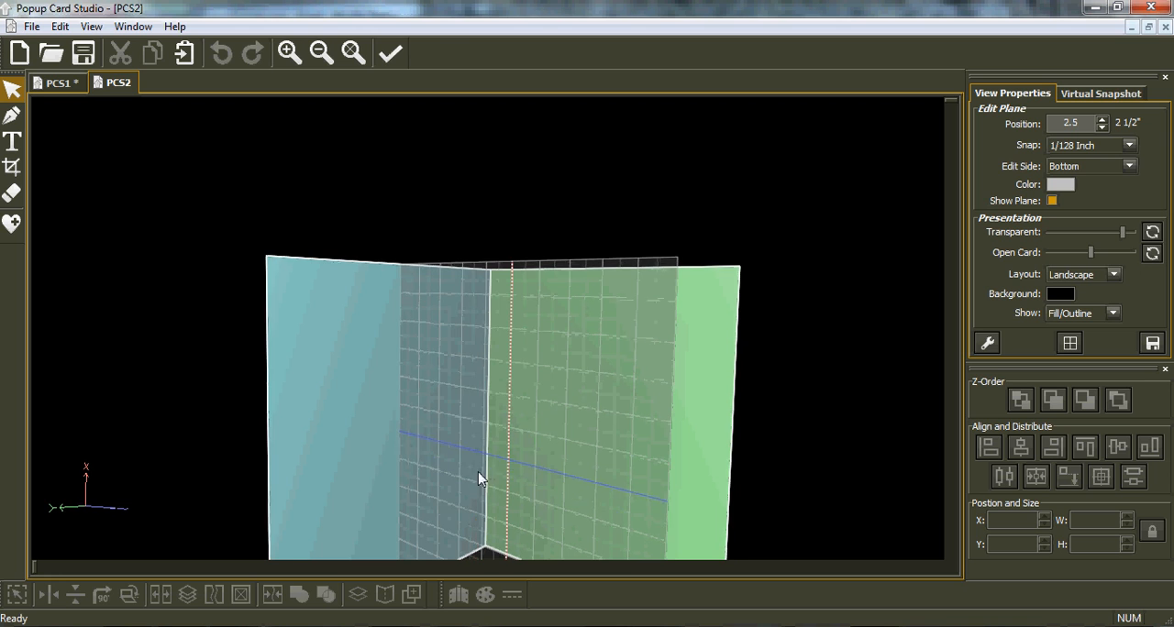
Add the uppercase text "THINKING OF YOU" to the edit plane in the Yikes! font at 7/8 Inch.
middle_drag(487, 467, 481, 313)
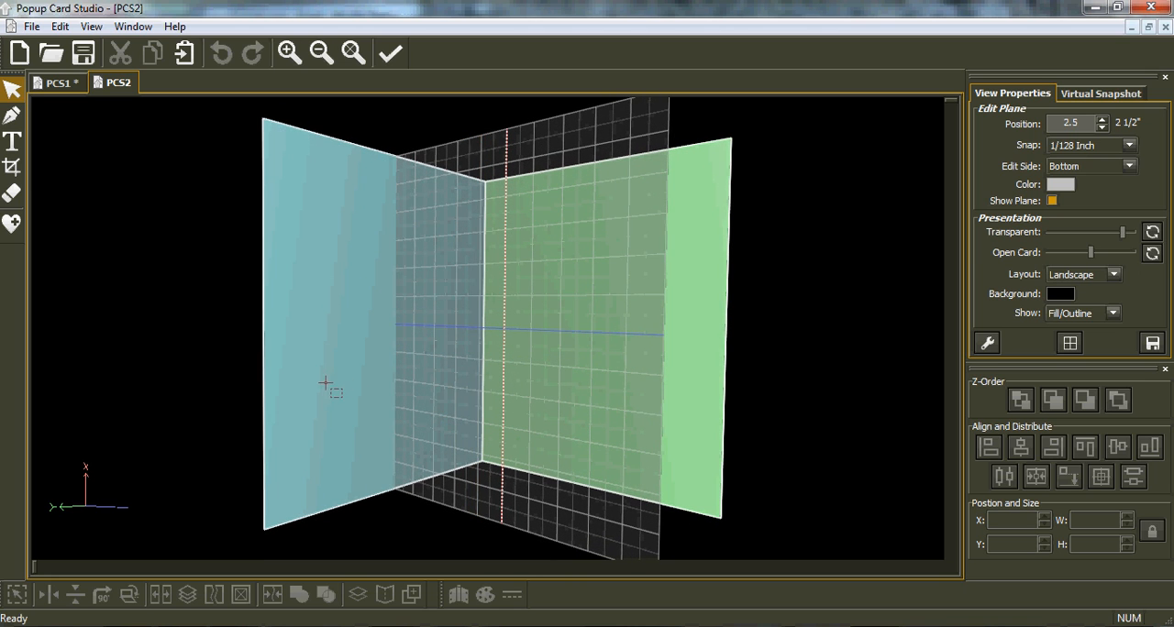
mouse_move(590, 406)
middle_down()
mouse_move(631, 399)
mouse_move(604, 397)
middle_up()
click(13, 143)
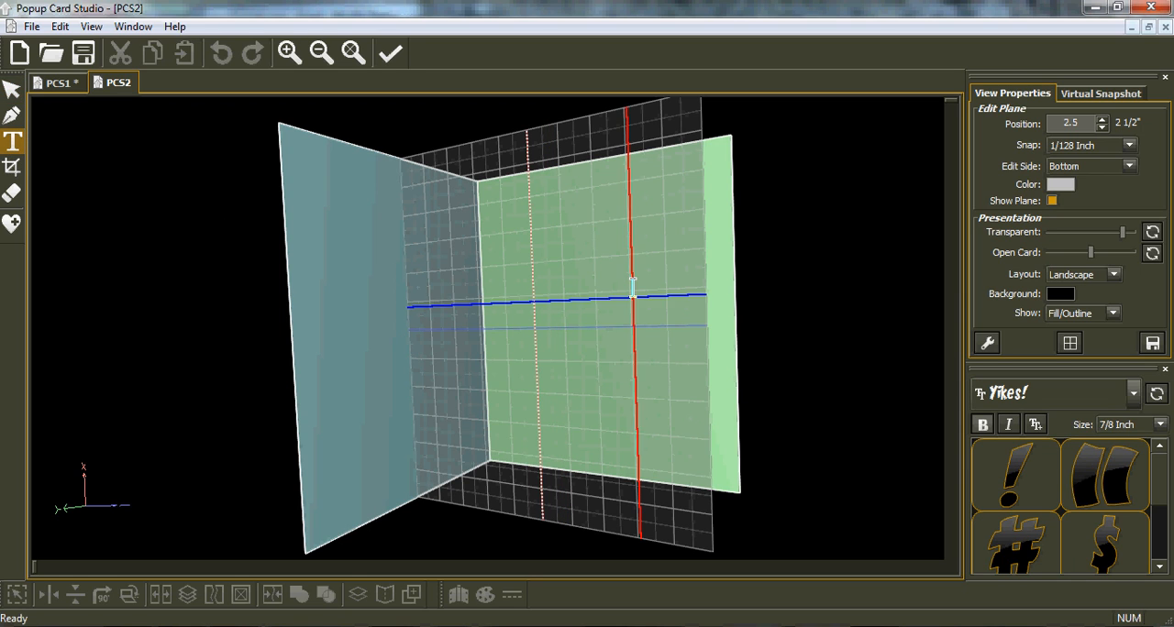
click(635, 395)
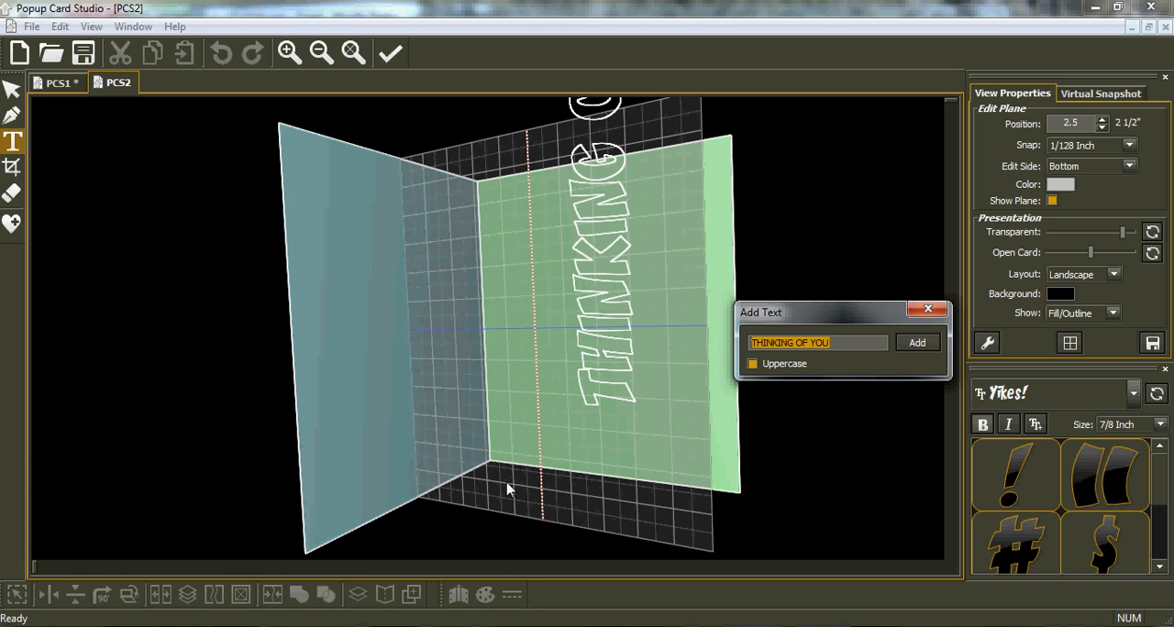
click(929, 312)
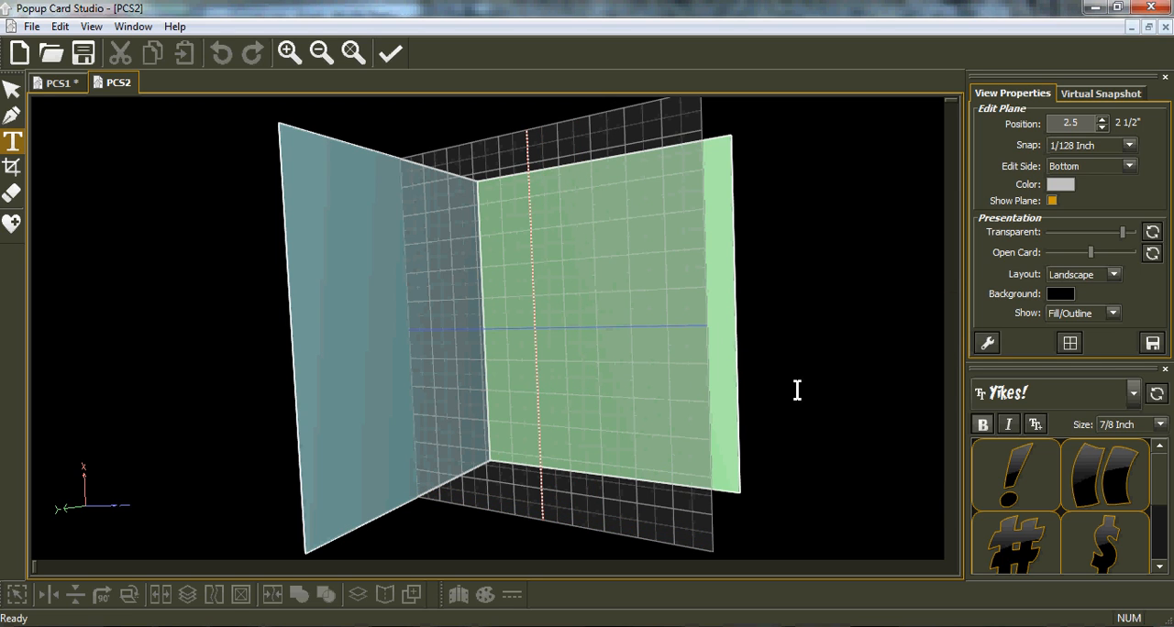
click(601, 388)
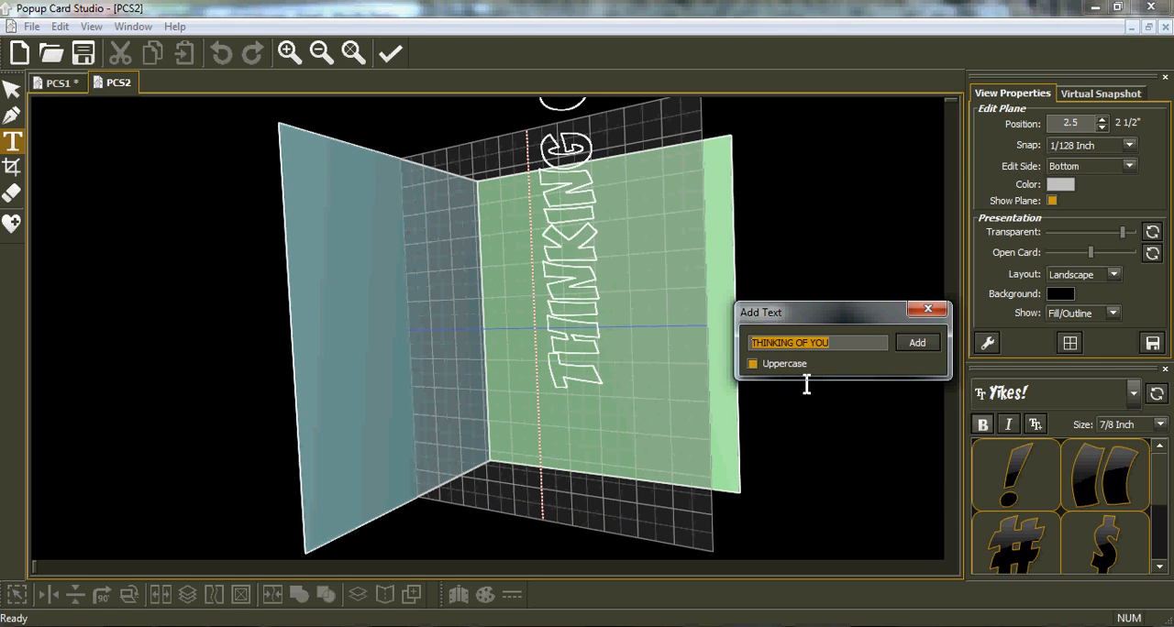
click(915, 342)
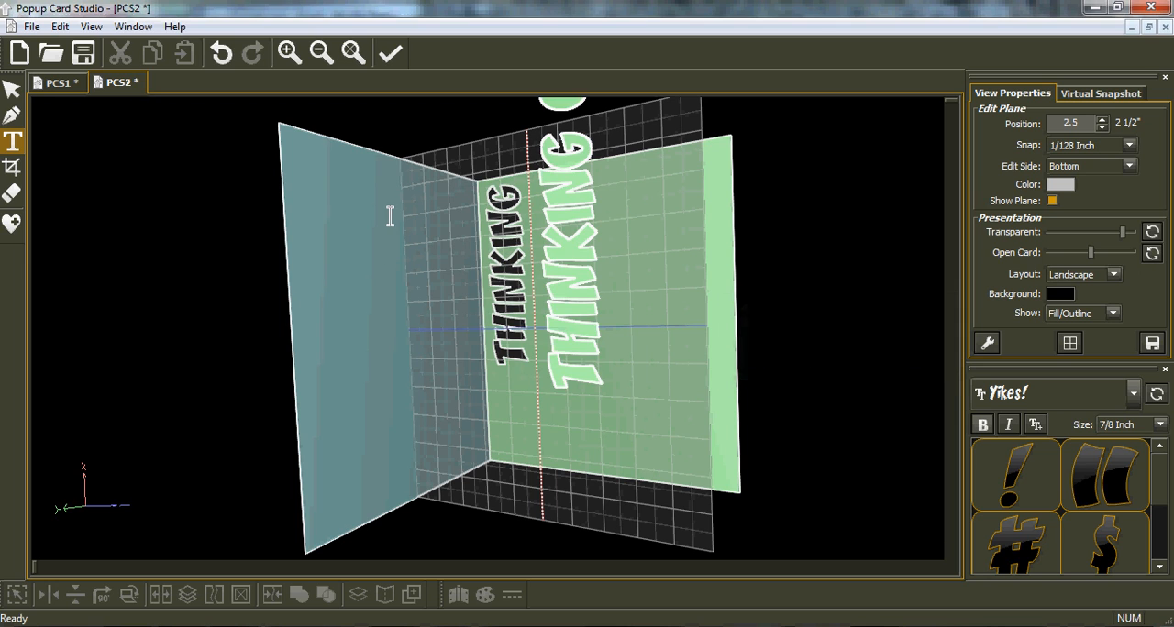
Rotate the THINKING OF YOU text 90 degrees and move it to the lower part of the edit plane.
click(16, 96)
drag(578, 216, 541, 303)
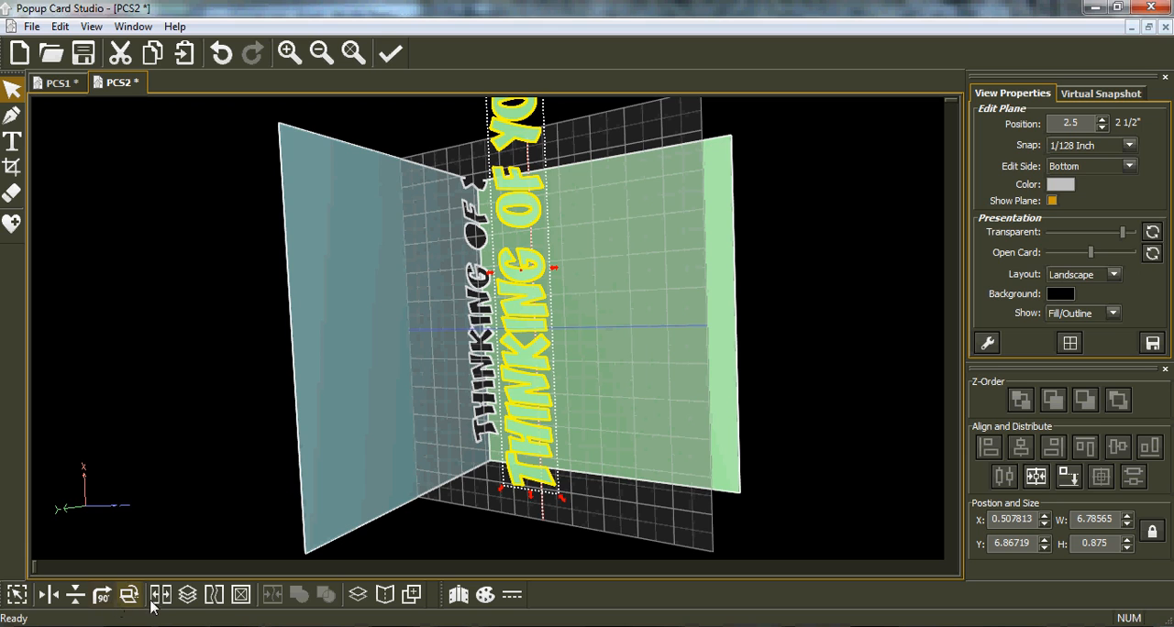
click(102, 594)
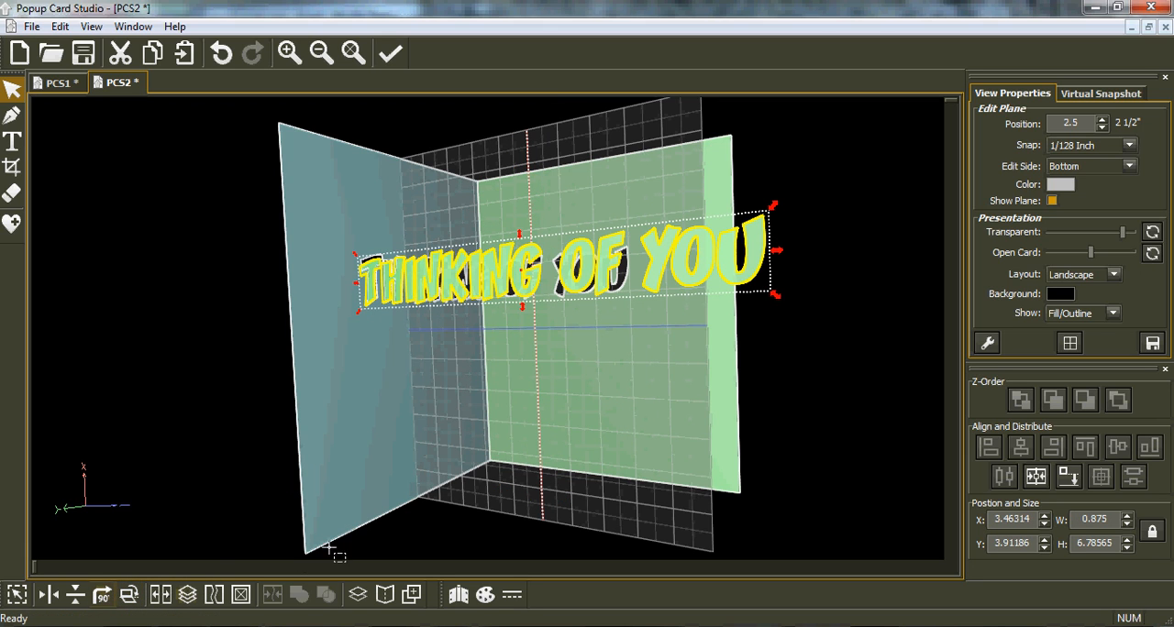
key(ctrl+v)
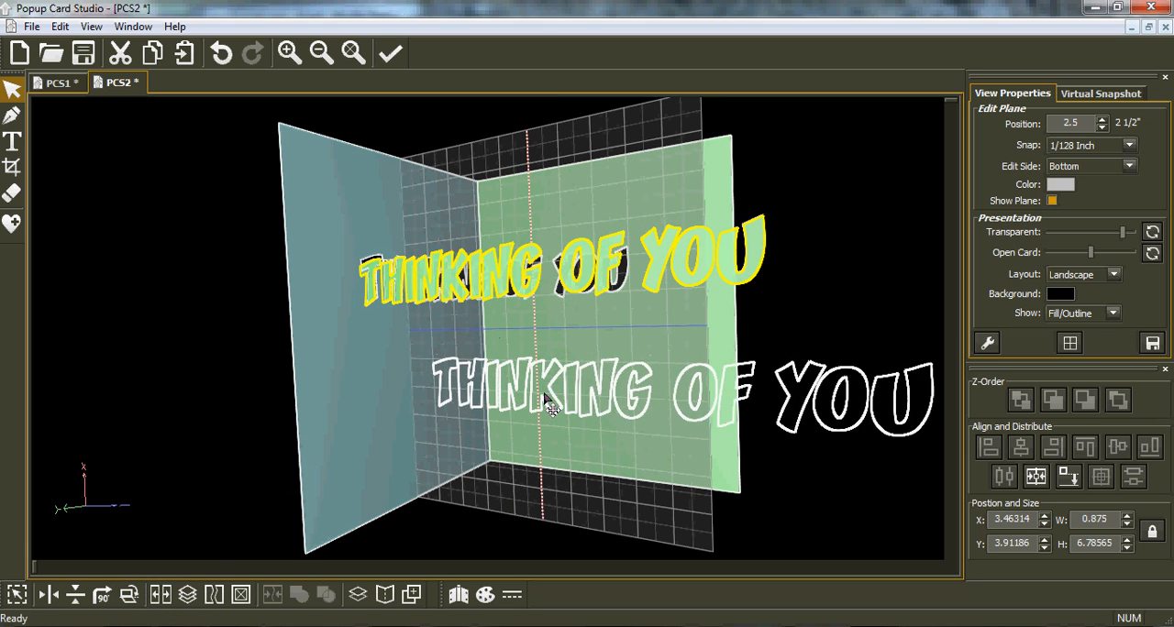
click(543, 406)
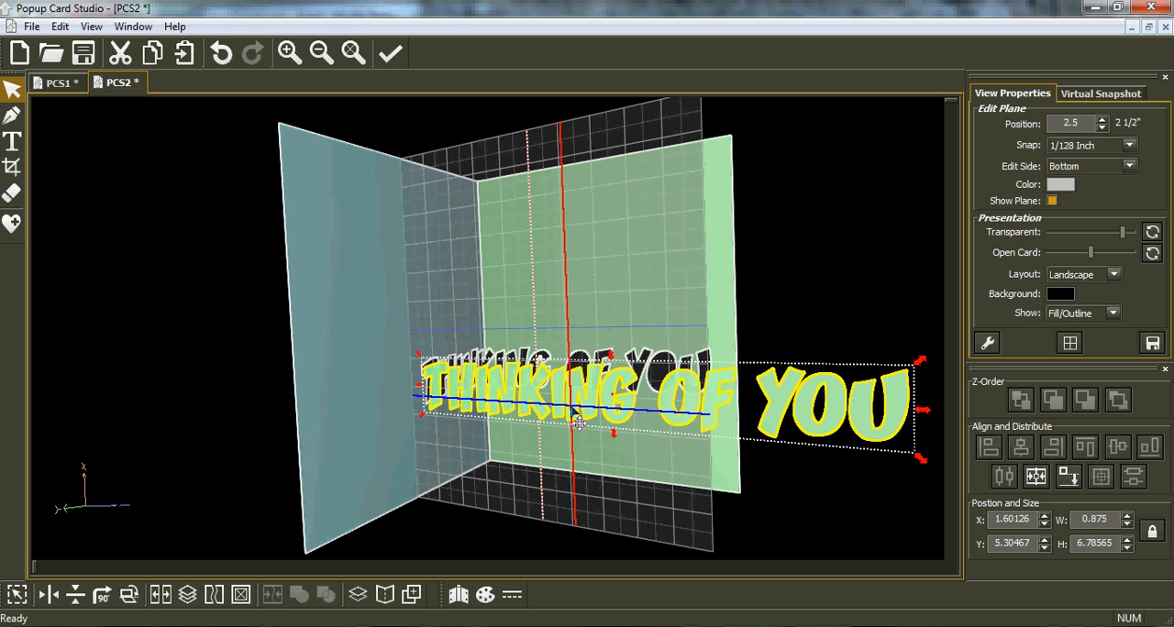
Split the THINKING OF YOU text into separate letter shapes.
middle_drag(570, 446, 651, 446)
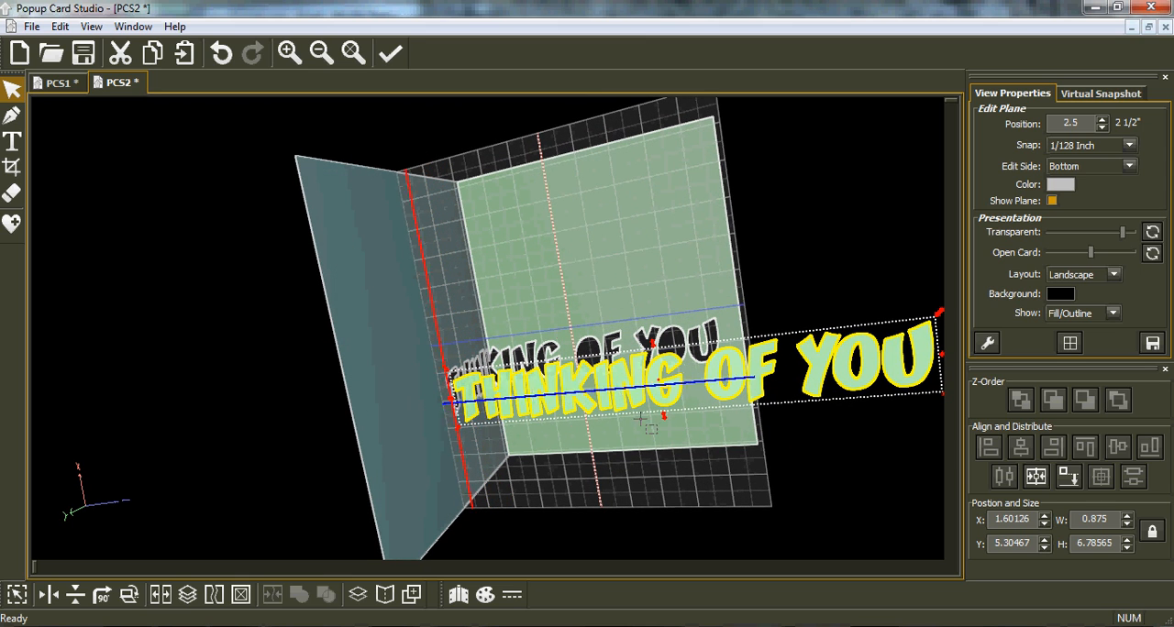
click(407, 450)
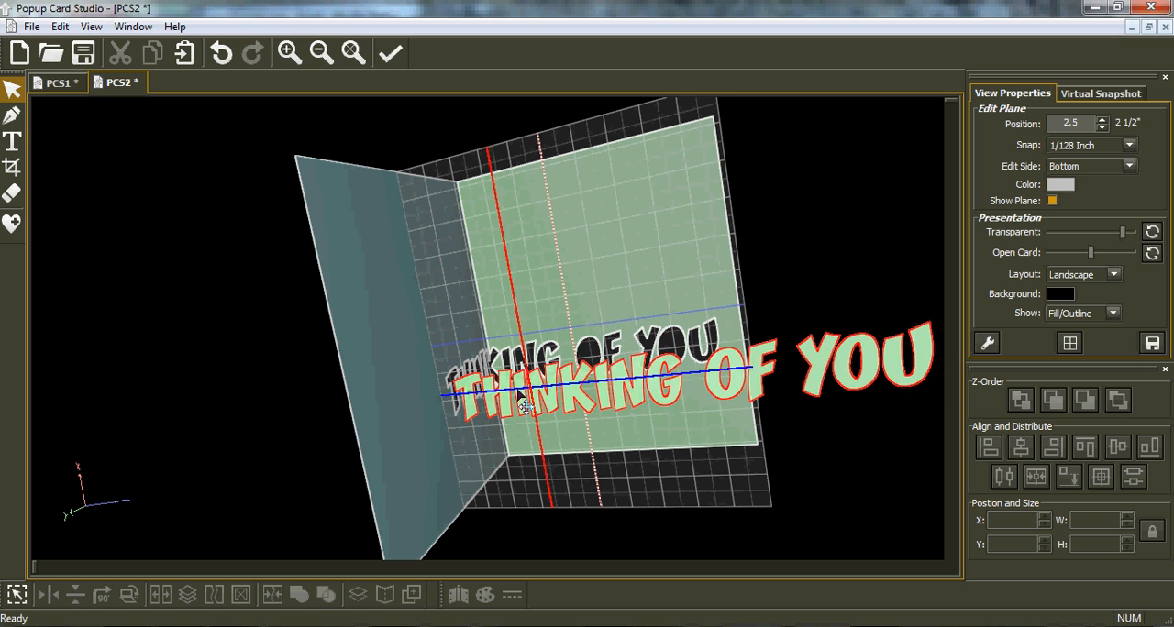
click(478, 414)
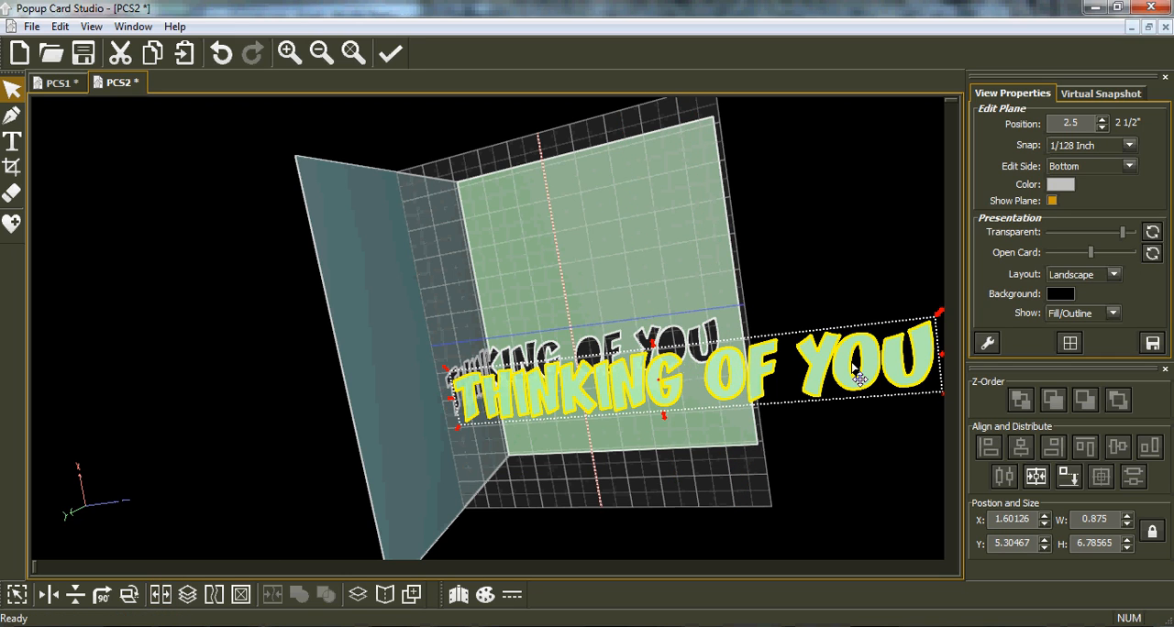
click(168, 597)
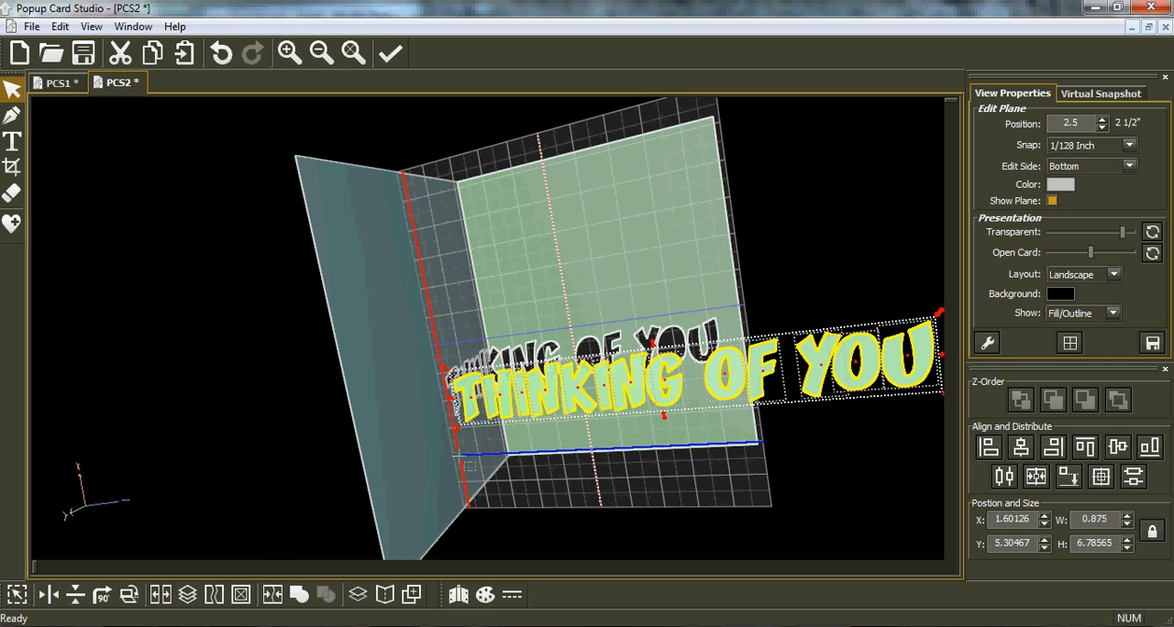
Enlarge the first letter T to about 1.54 by 0.98 inches.
click(459, 455)
click(472, 410)
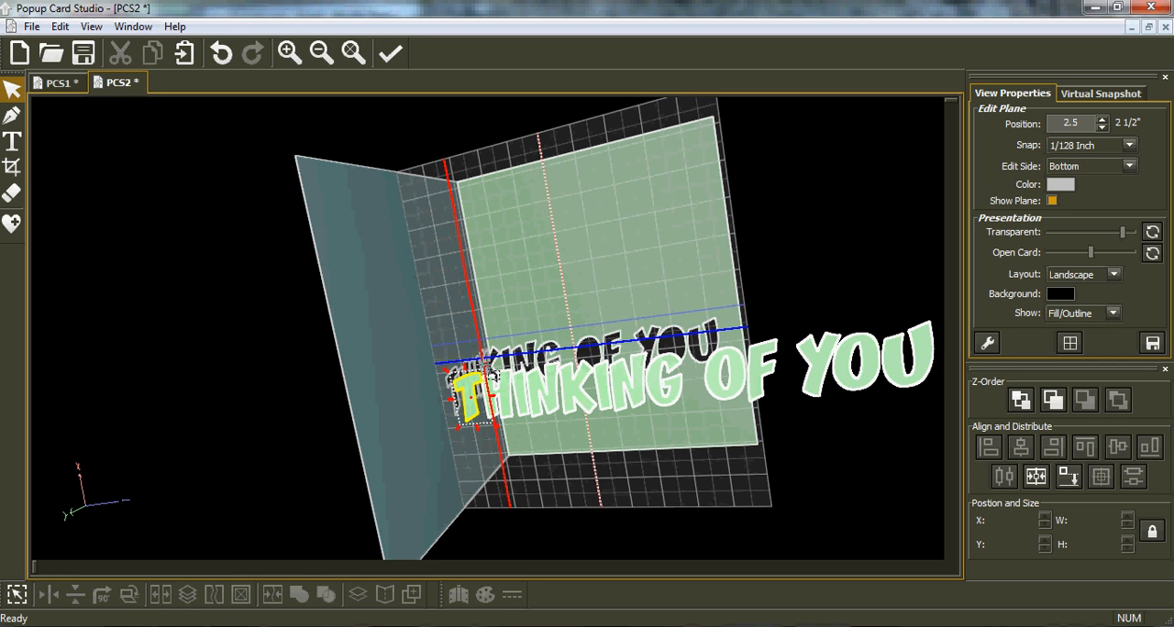
drag(488, 368, 502, 323)
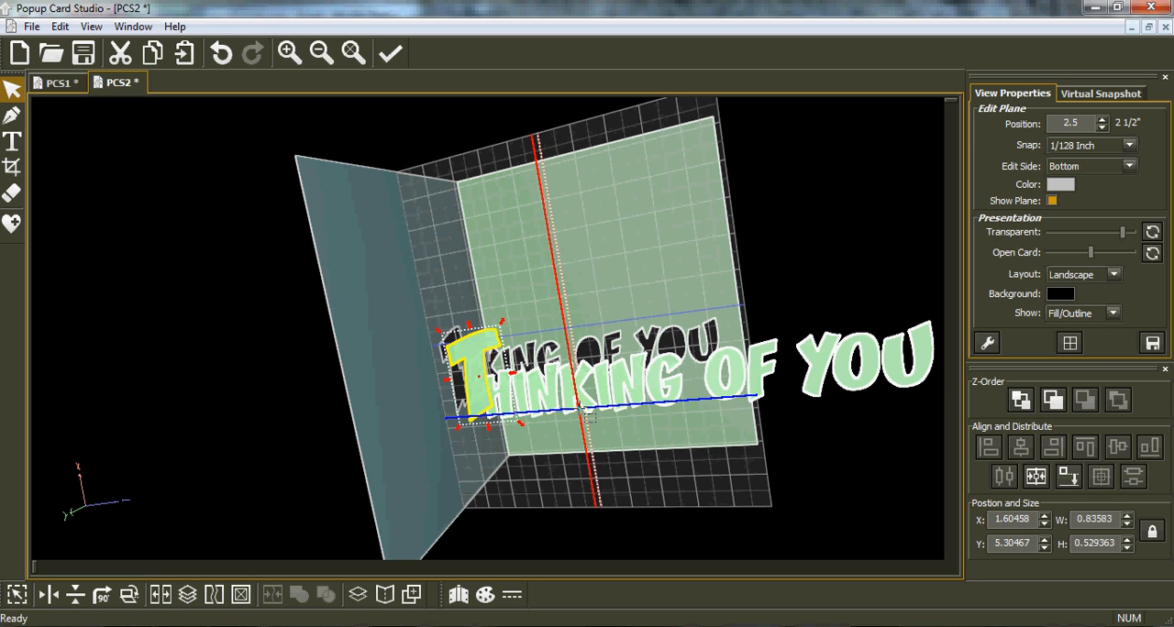
middle_drag(581, 414, 403, 382)
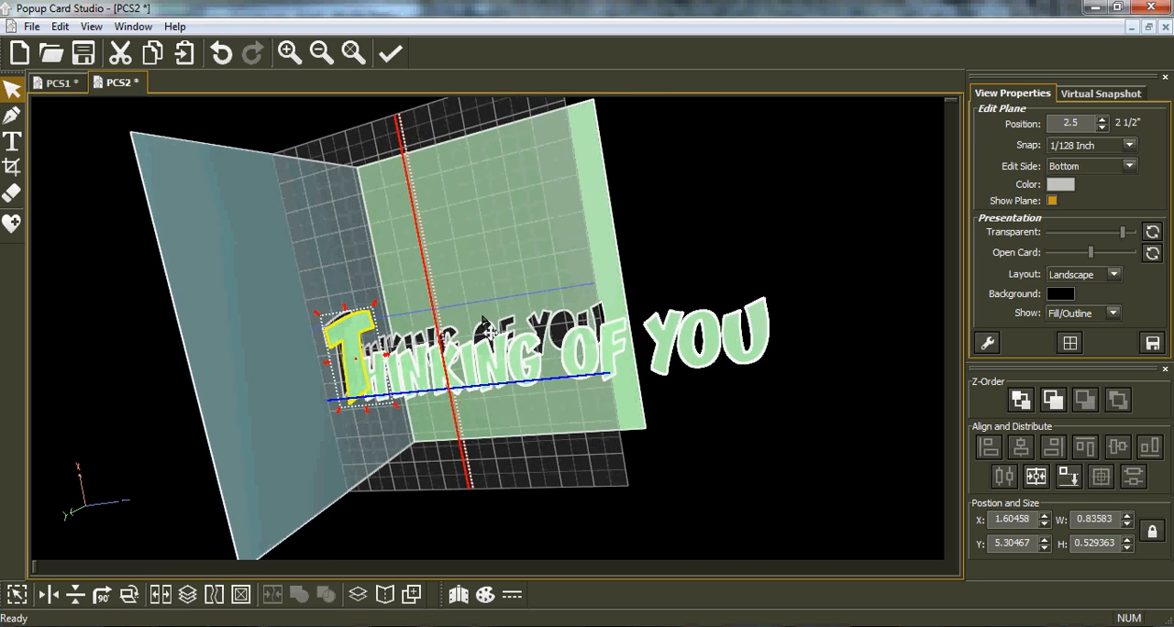
middle_drag(503, 277, 555, 295)
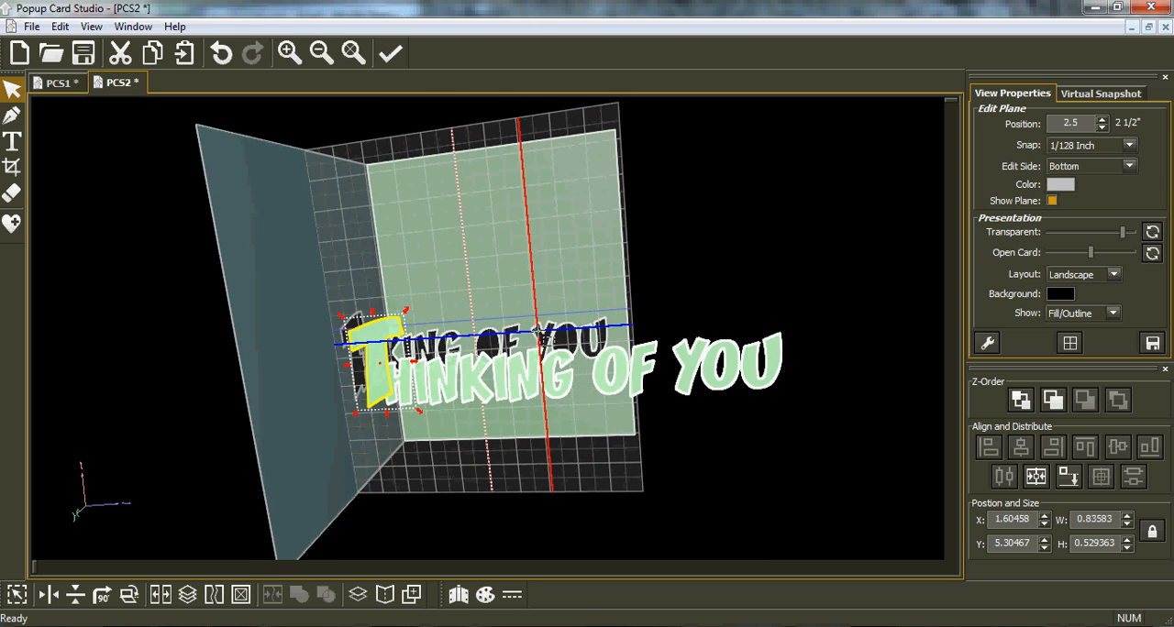
scroll(538, 333, up, 4)
Move the enlarged T down so it overlaps the H and tilt it about 7 degrees.
drag(342, 398, 333, 421)
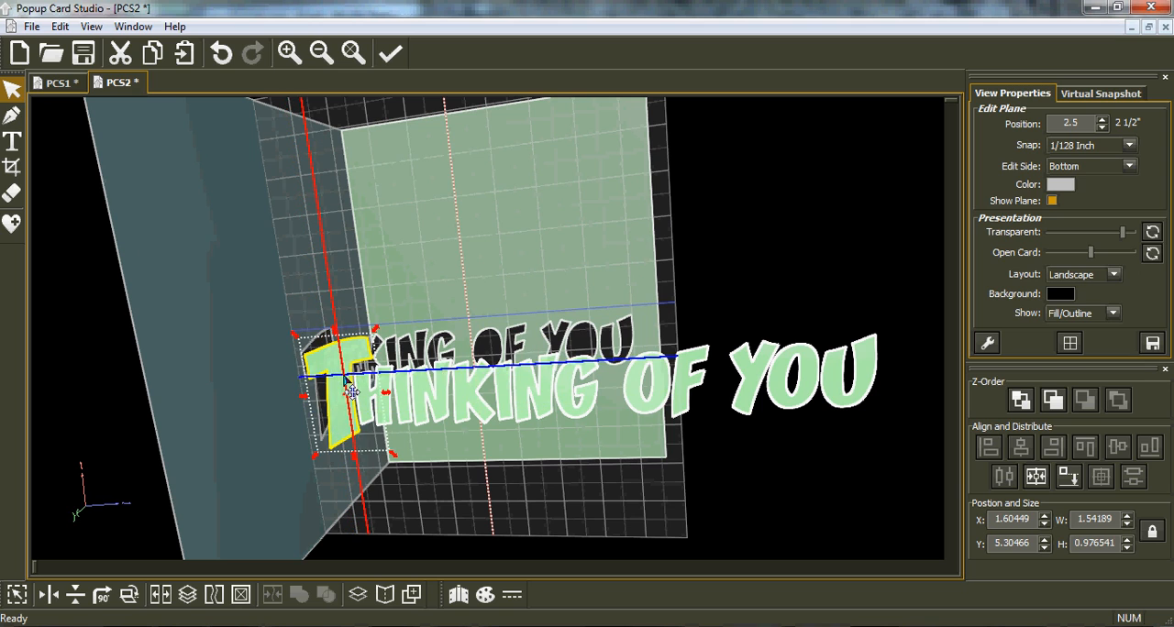
mouse_move(376, 329)
mouse_down()
mouse_move(386, 333)
mouse_move(371, 320)
mouse_up()
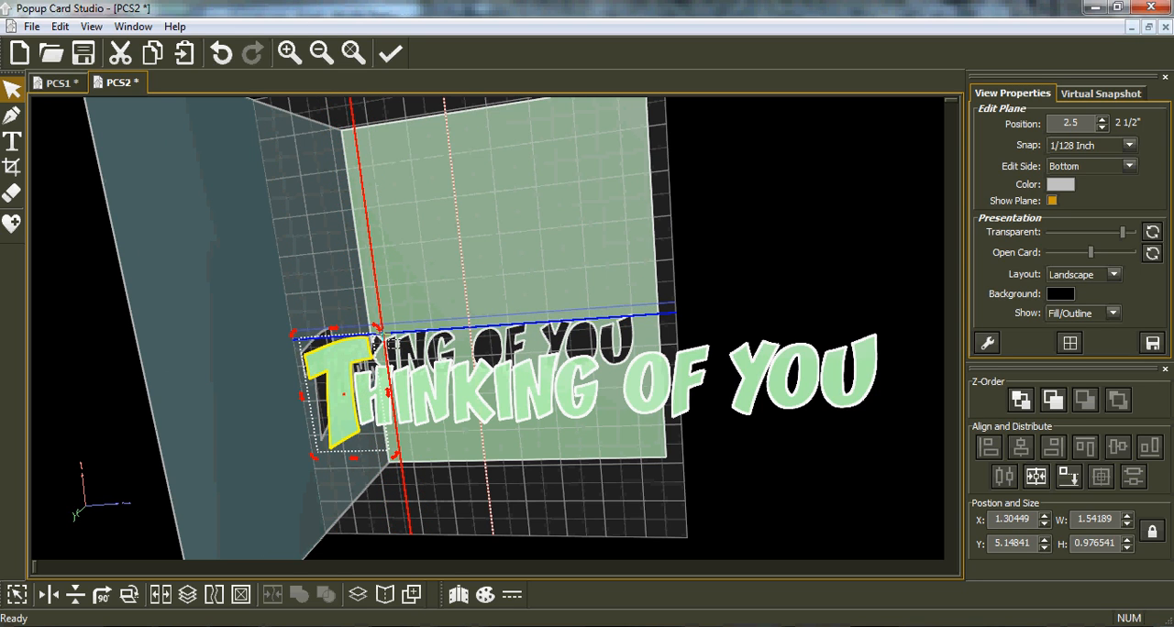
drag(377, 332, 384, 341)
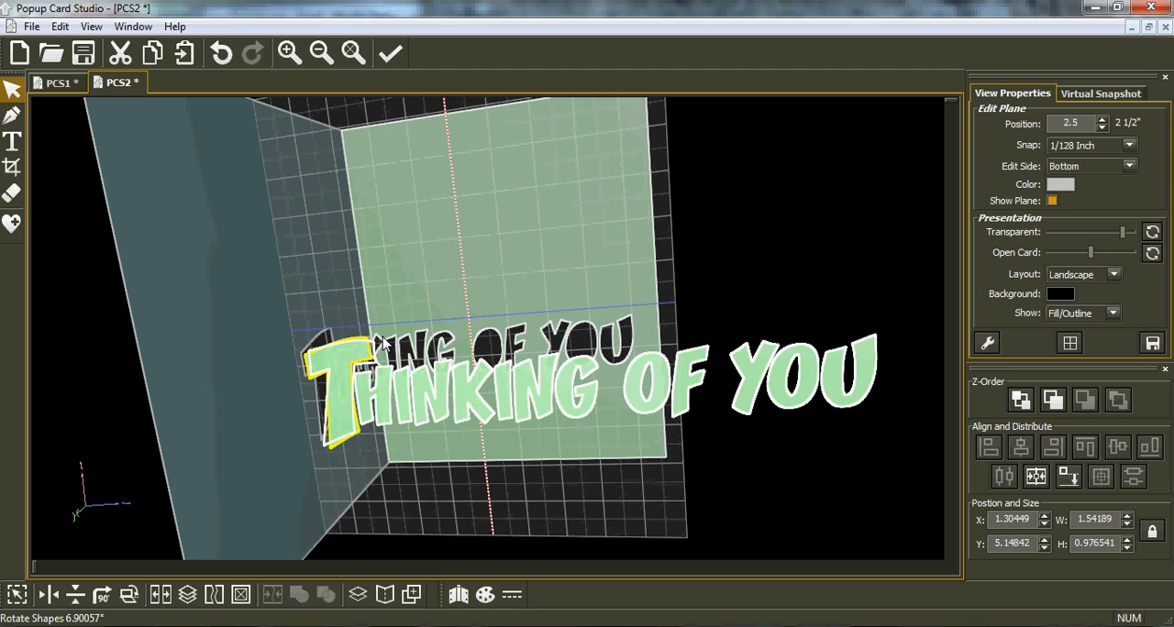
Tilt the H and shift the following I and N closer so the letters overlap.
drag(389, 336, 388, 426)
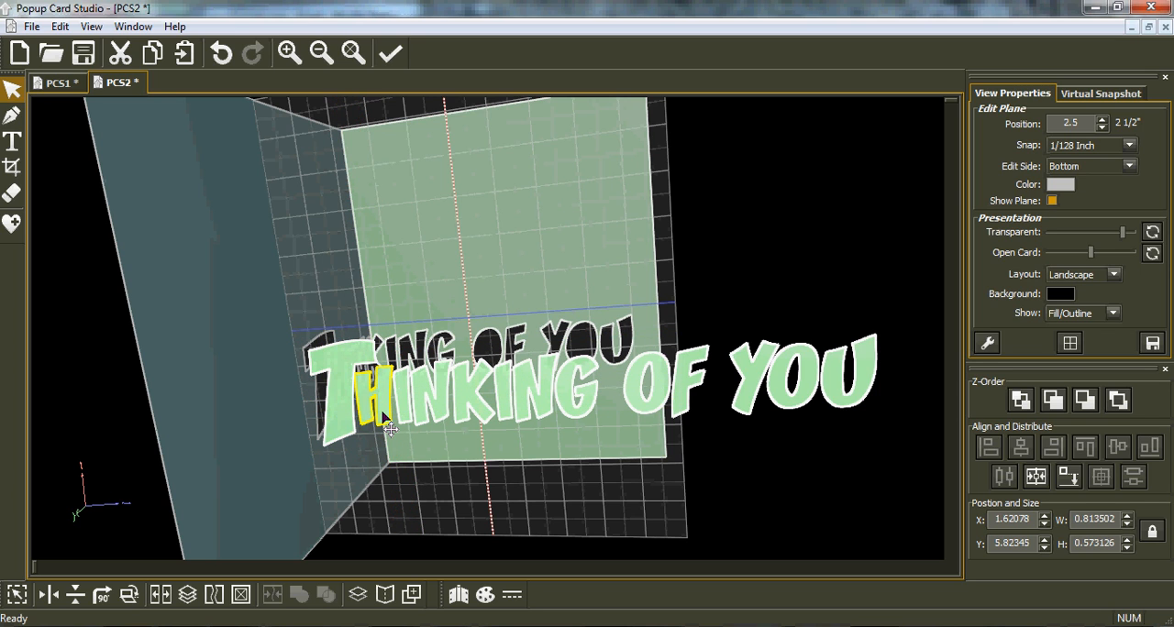
click(393, 435)
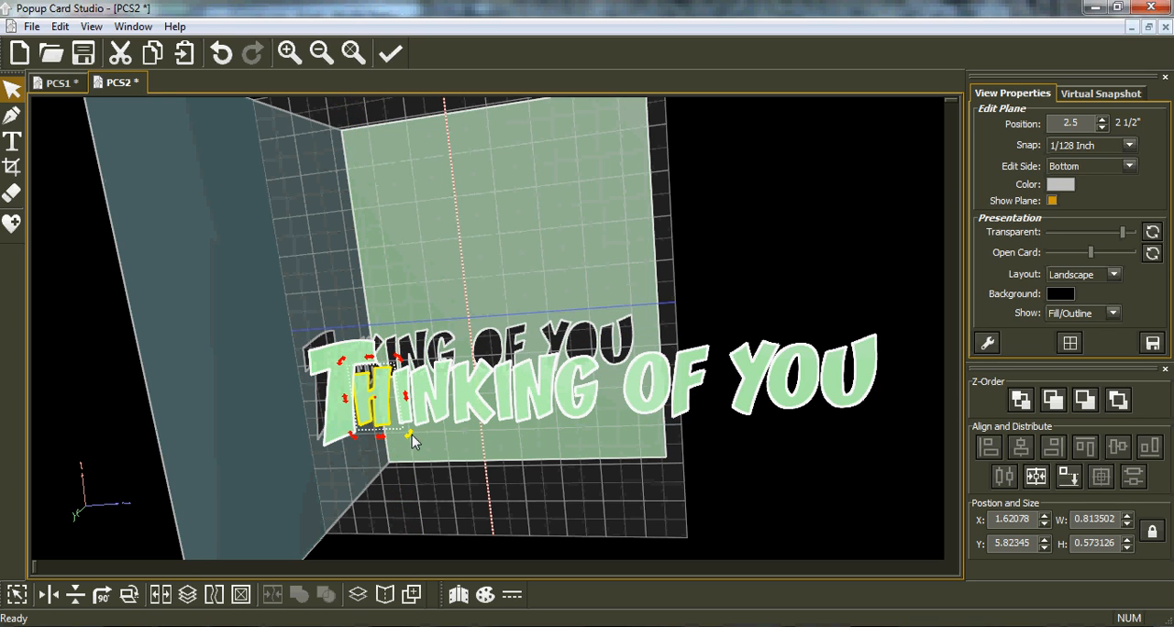
drag(409, 433, 417, 355)
drag(429, 405, 422, 397)
drag(460, 429, 463, 427)
Shift the K and the following I of THINKING closer to the preceding letters, and tilt both so they overlap.
click(476, 423)
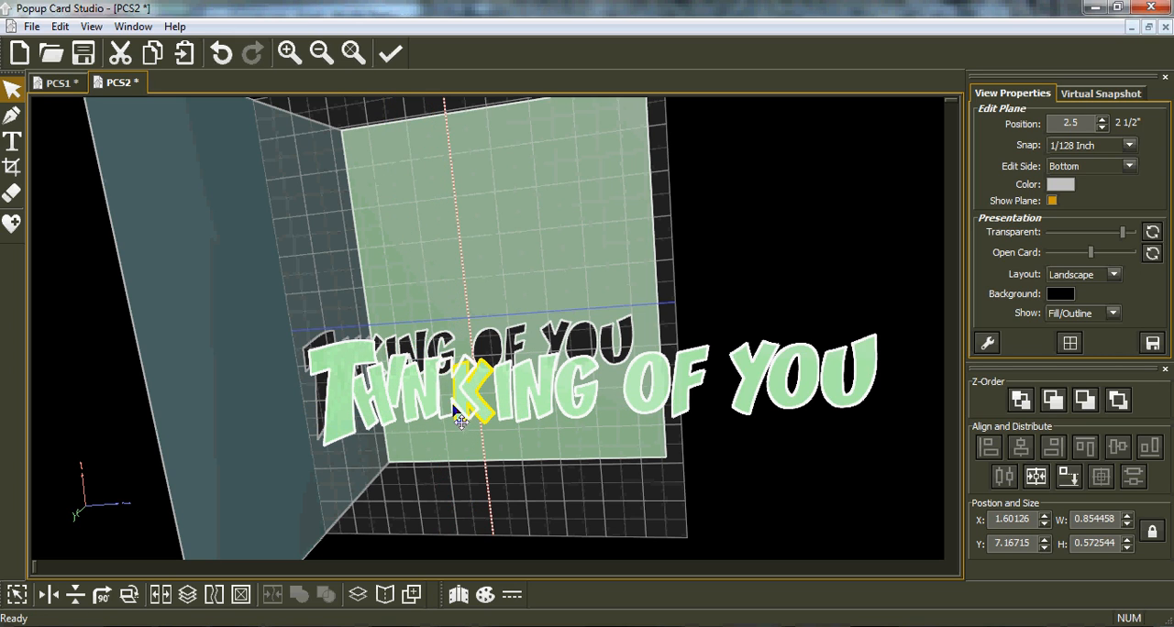
drag(461, 420, 493, 425)
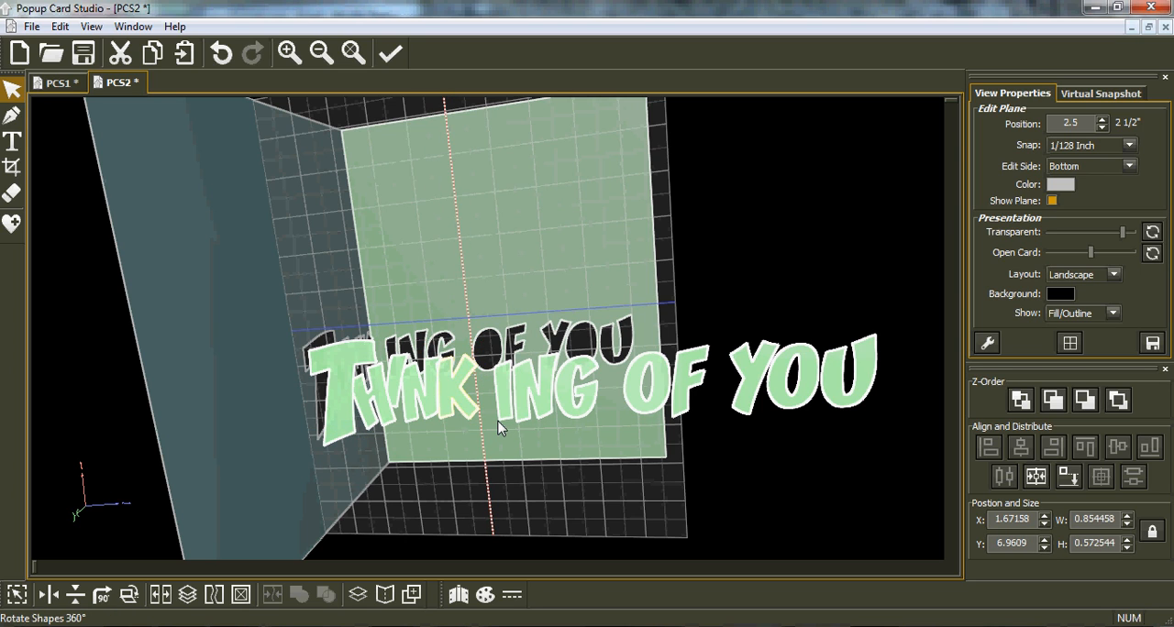
mouse_move(475, 409)
mouse_down()
mouse_move(492, 395)
mouse_move(482, 389)
mouse_up()
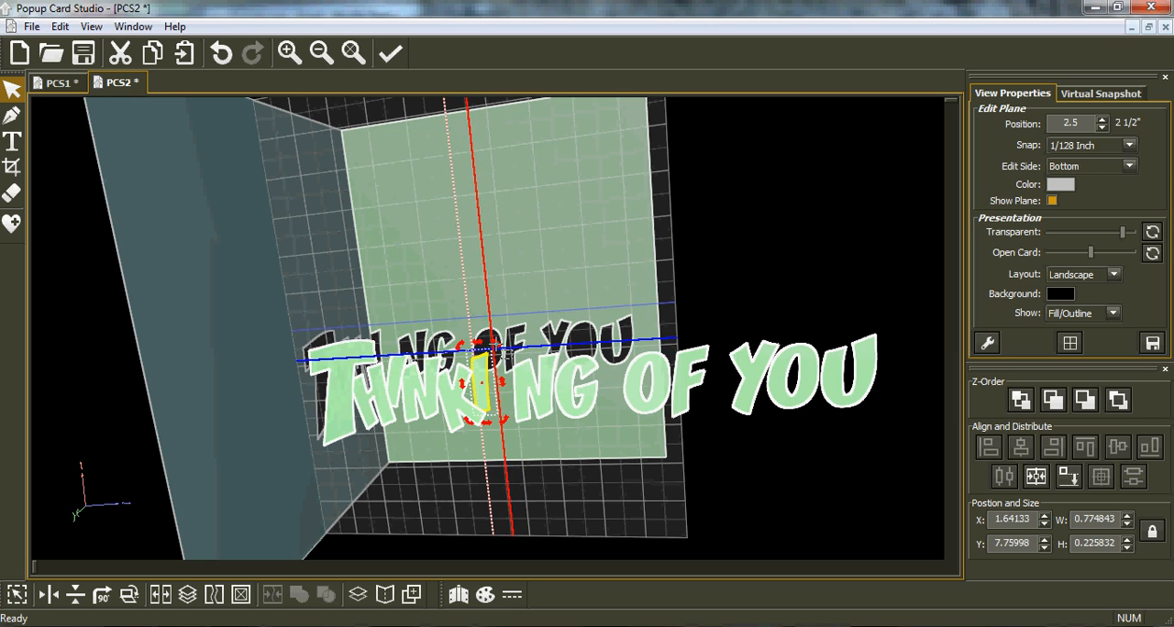
drag(500, 345, 502, 354)
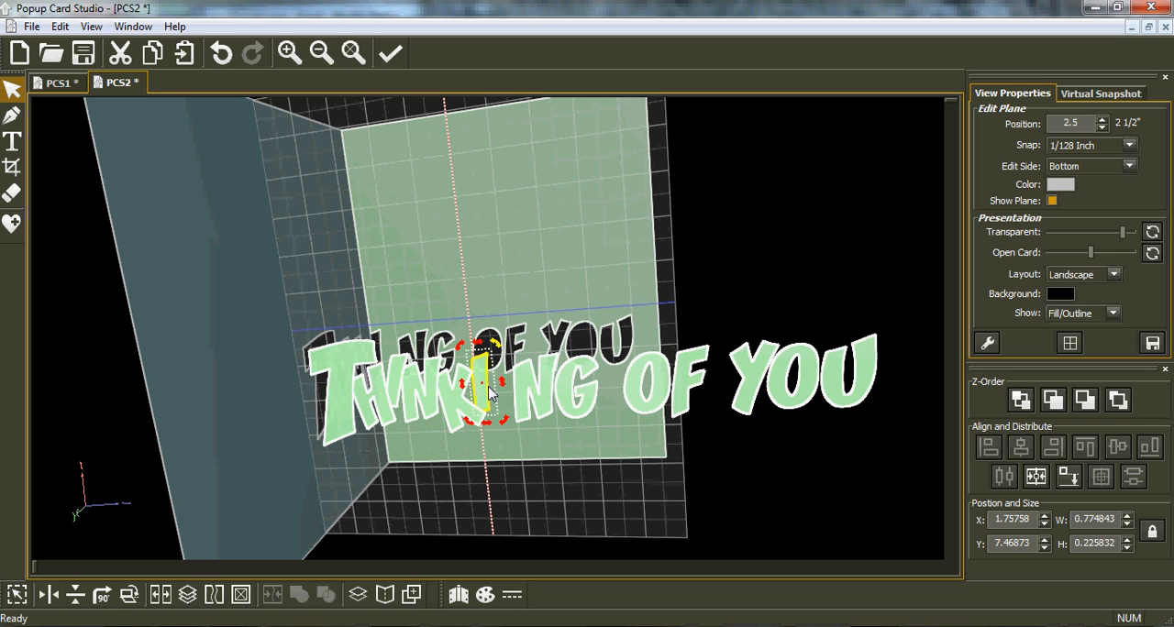
drag(497, 346, 494, 362)
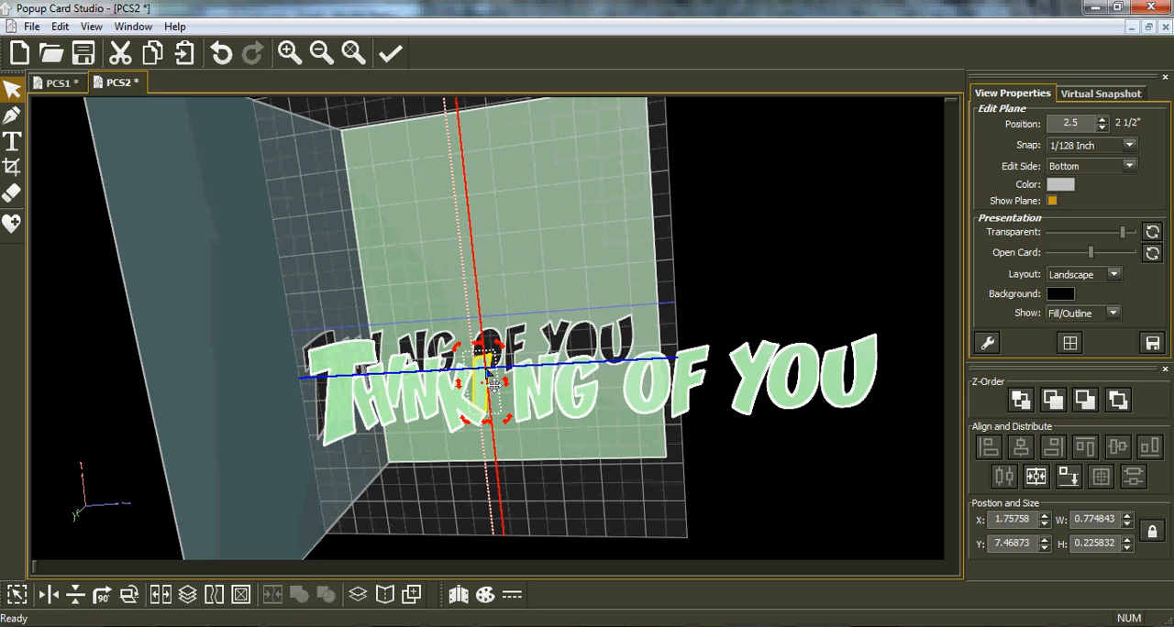
Move the second N and the G of THINKING closer so they overlap the preceding letters, and tilt the N.
click(512, 396)
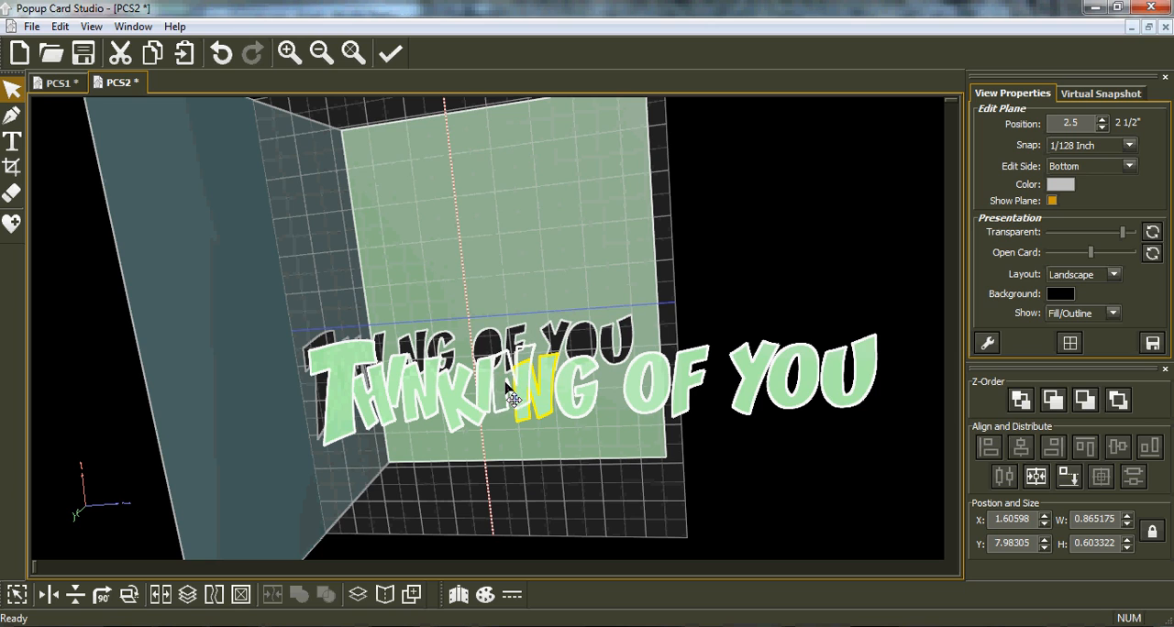
drag(541, 387, 543, 346)
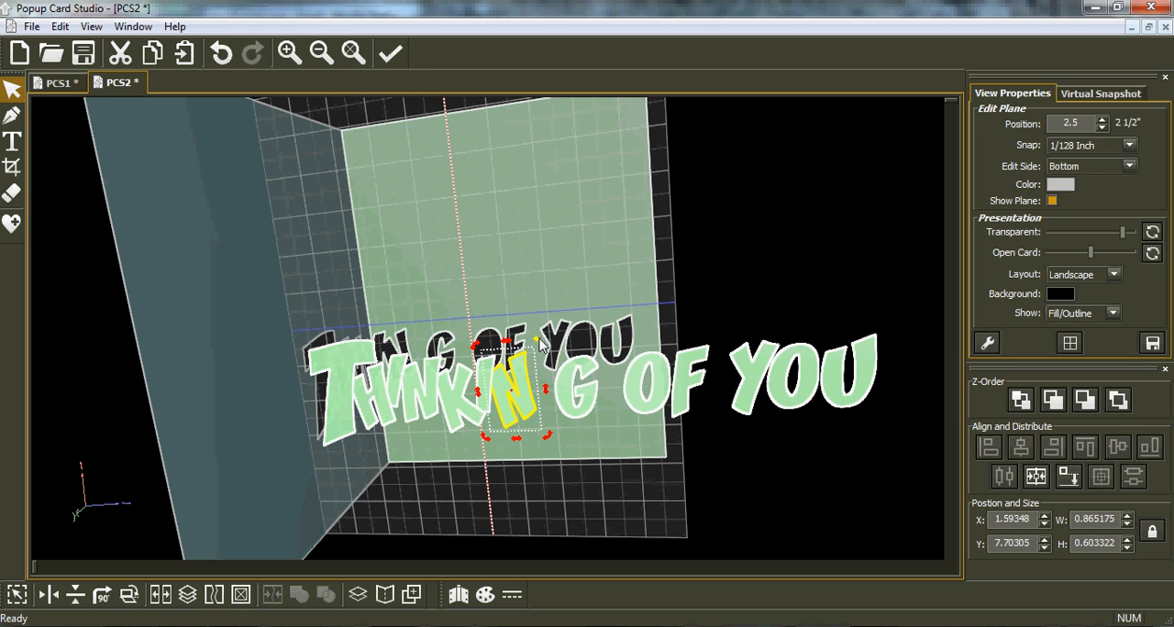
drag(541, 349, 550, 367)
click(573, 411)
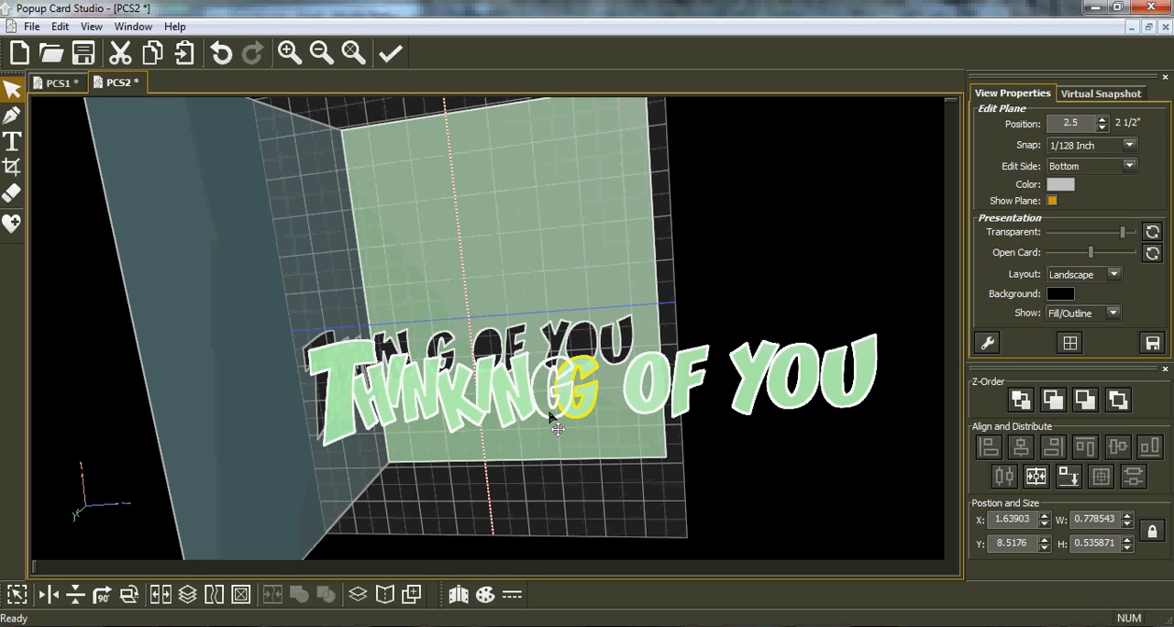
click(550, 417)
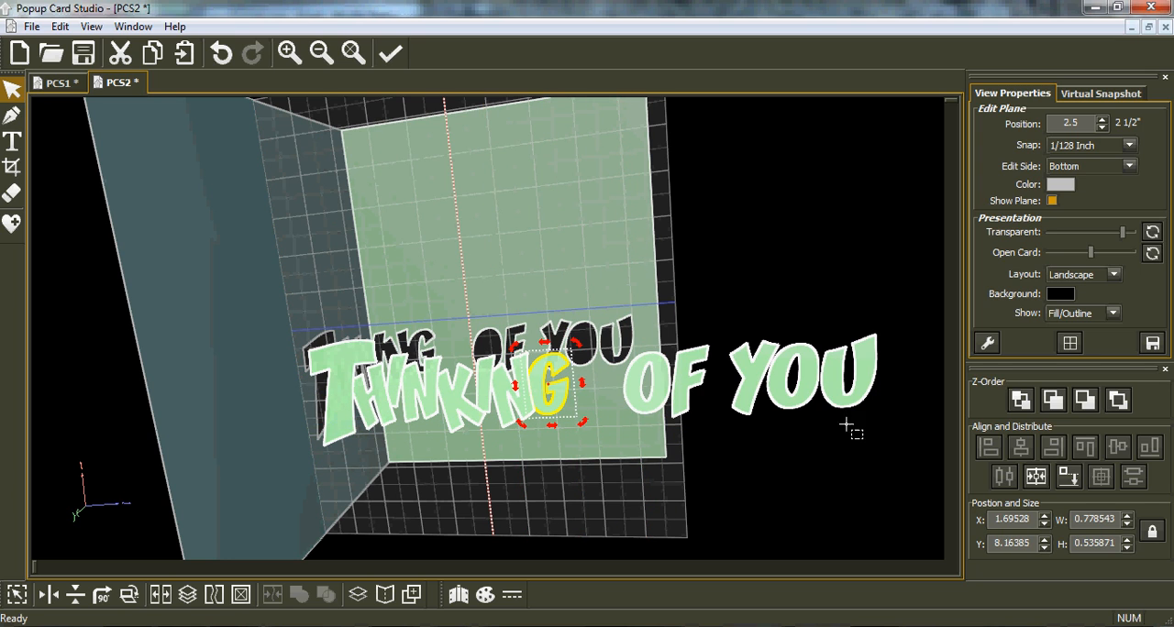
Enlarge the O of OF to about 1.16 by 0.83 inches and shift O and a tilted F to overlap their neighbours.
click(637, 369)
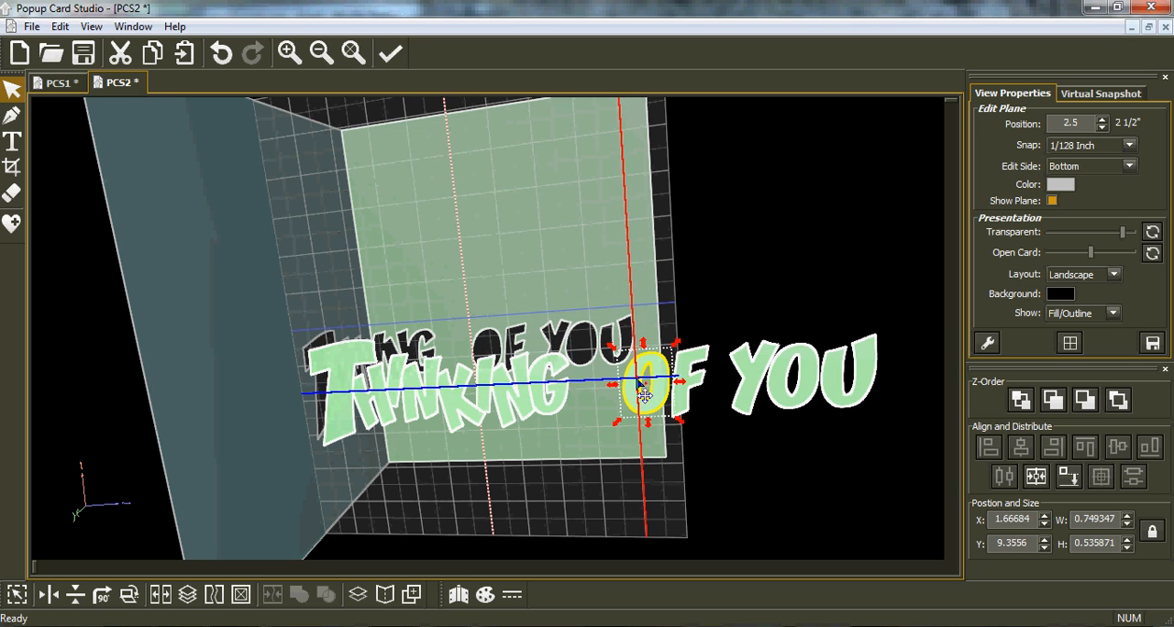
drag(610, 345, 583, 320)
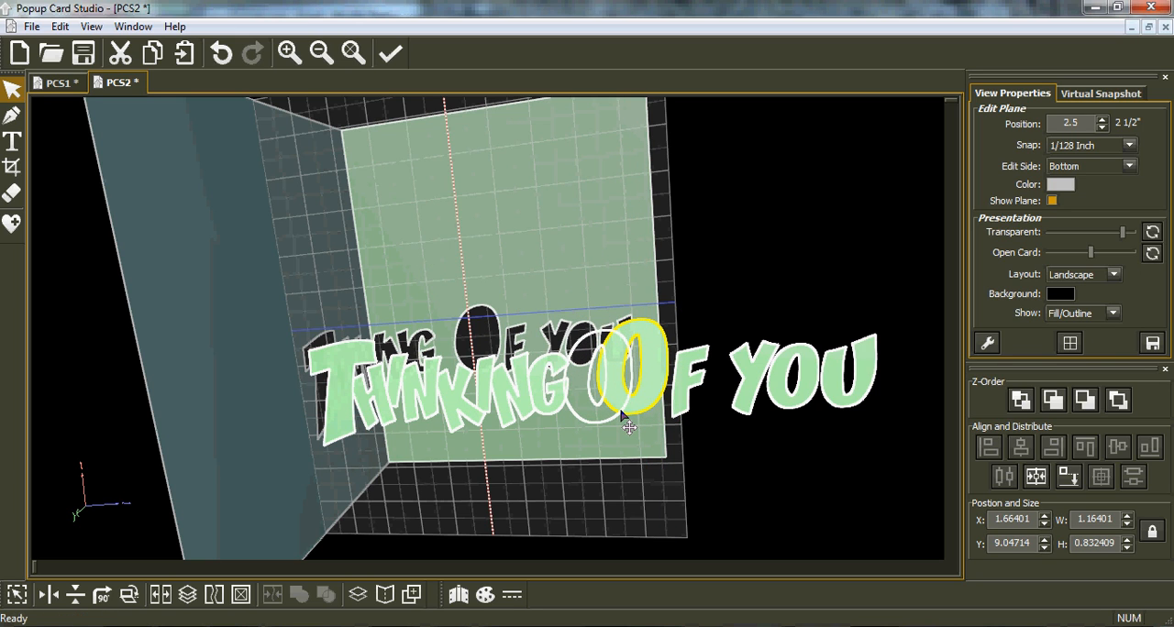
drag(681, 405, 647, 414)
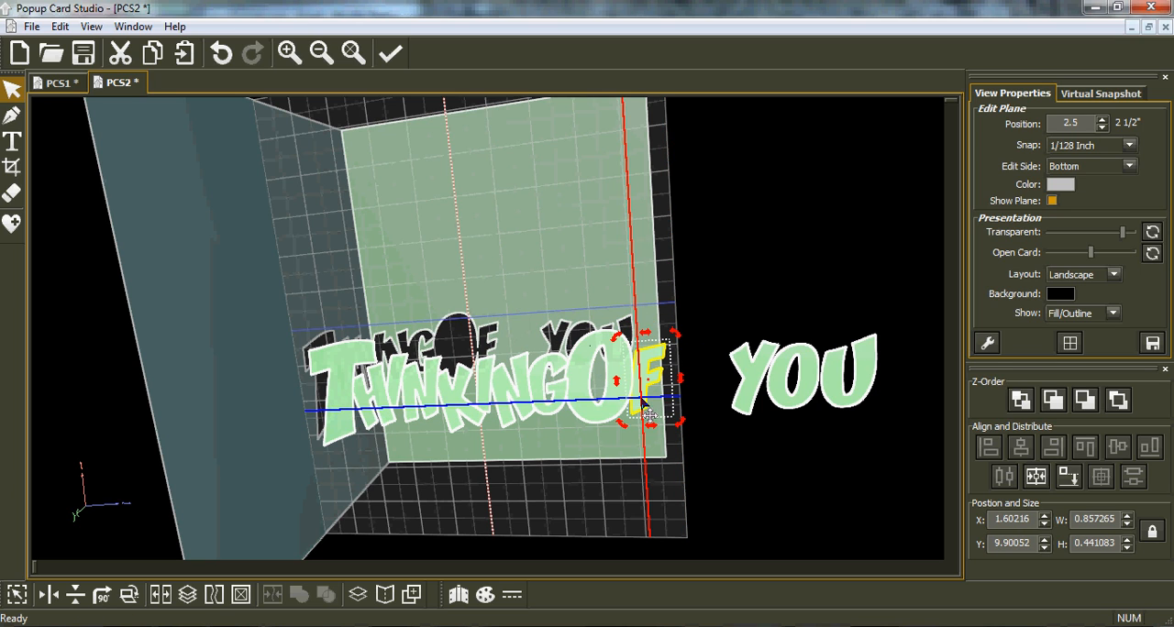
drag(681, 343, 661, 377)
Enlarge the Y of YOU and move the Y, O and U closer so the letters overlap.
click(754, 384)
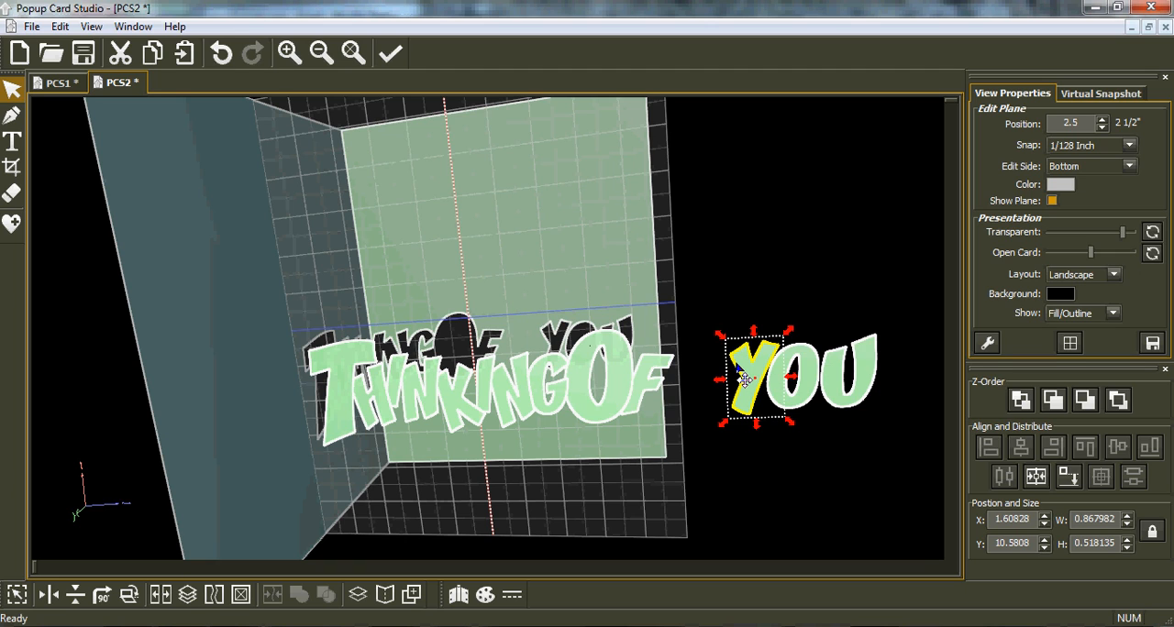
drag(720, 337, 704, 315)
drag(742, 376, 687, 389)
drag(762, 398, 712, 408)
drag(808, 403, 752, 394)
Weld all the letters into one shape and crop flat edges at the starting T and the final U.
drag(851, 475, 281, 312)
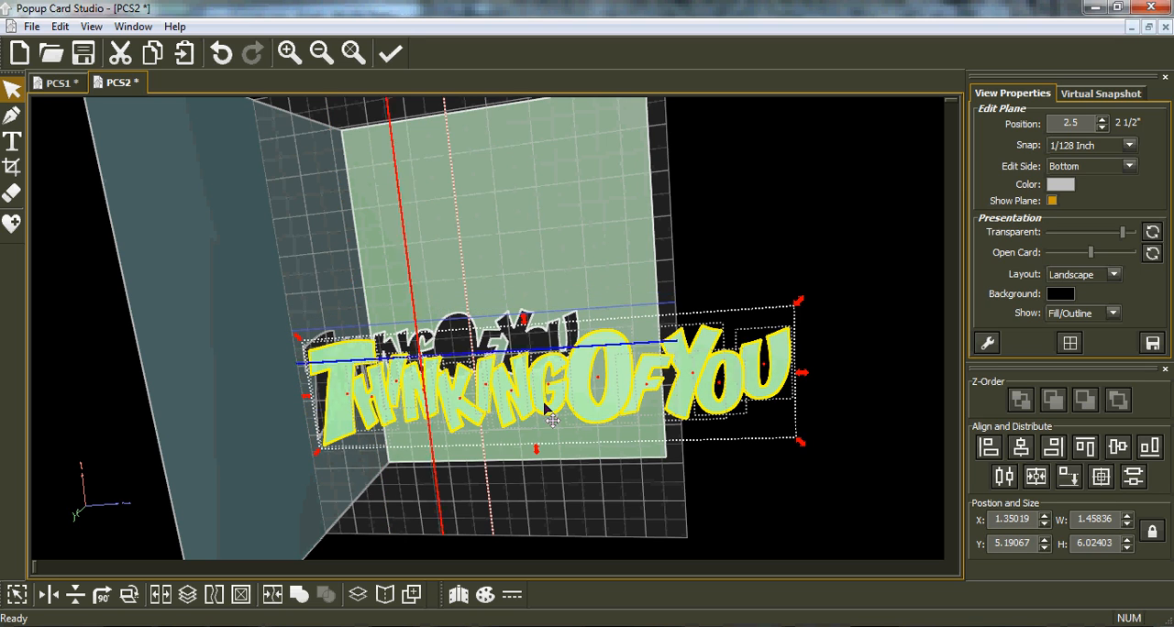
click(299, 595)
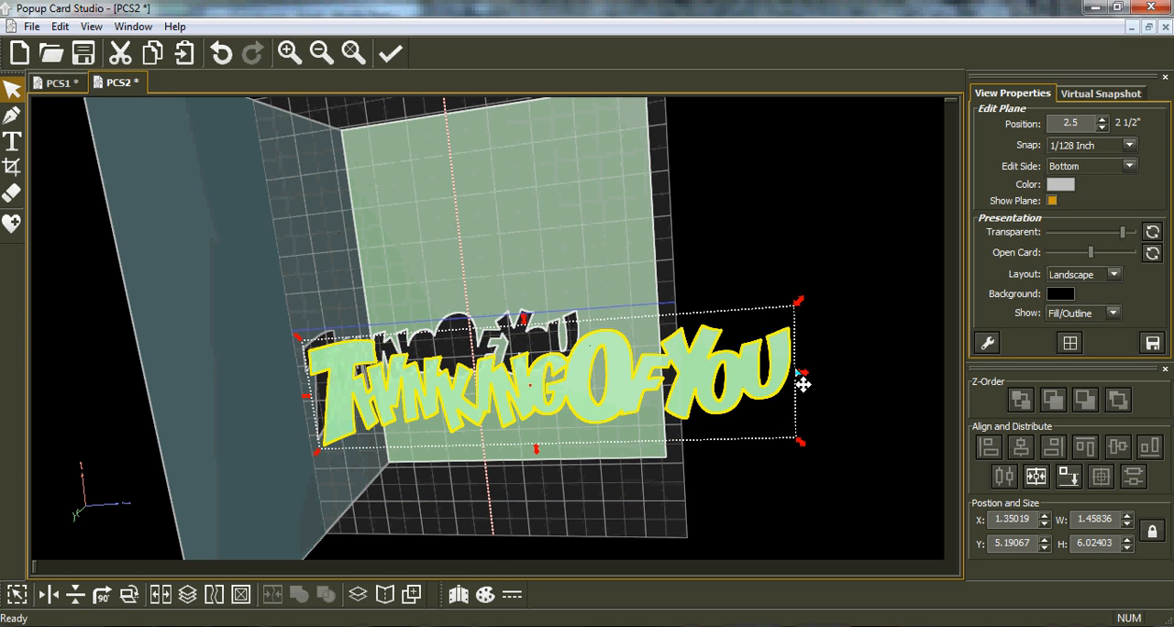
click(11, 167)
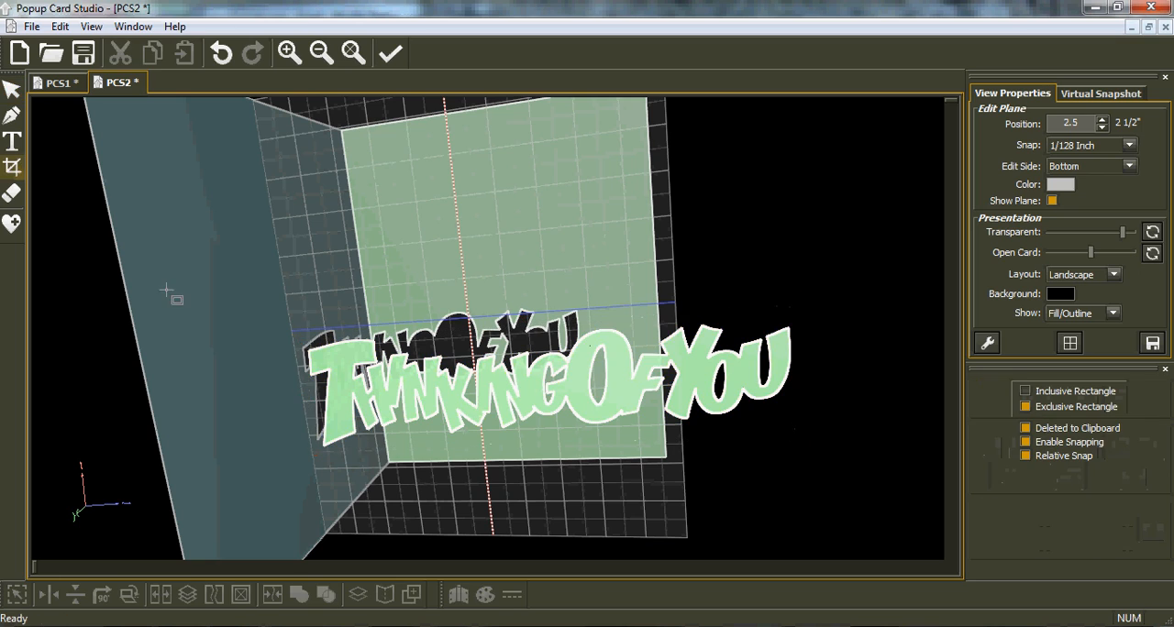
drag(324, 416, 333, 465)
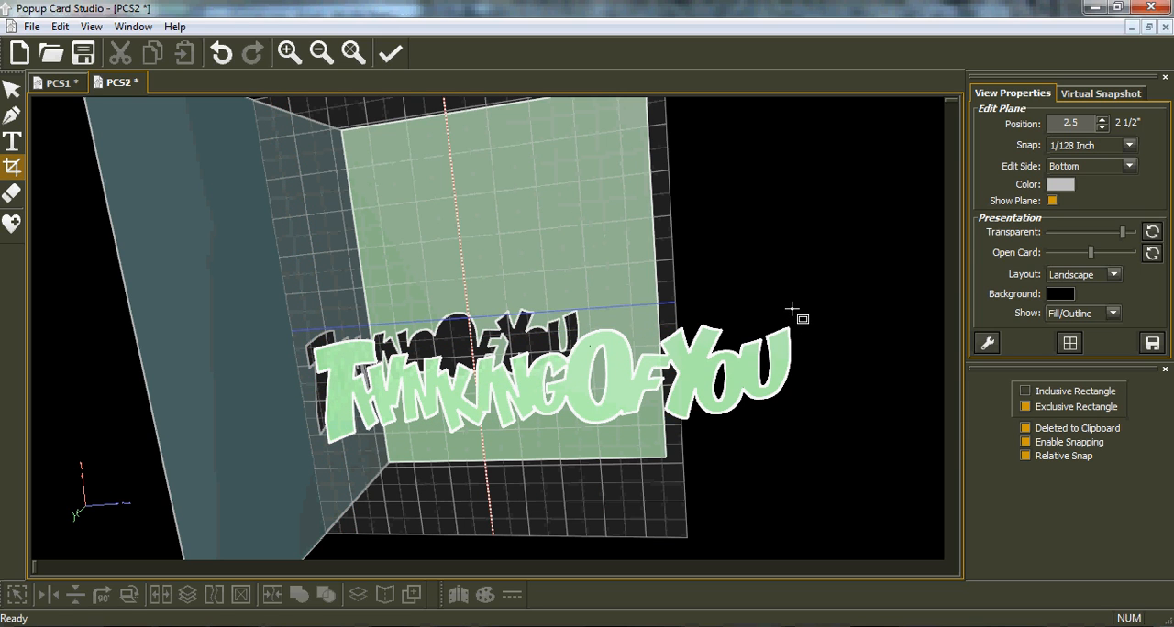
drag(807, 309, 787, 397)
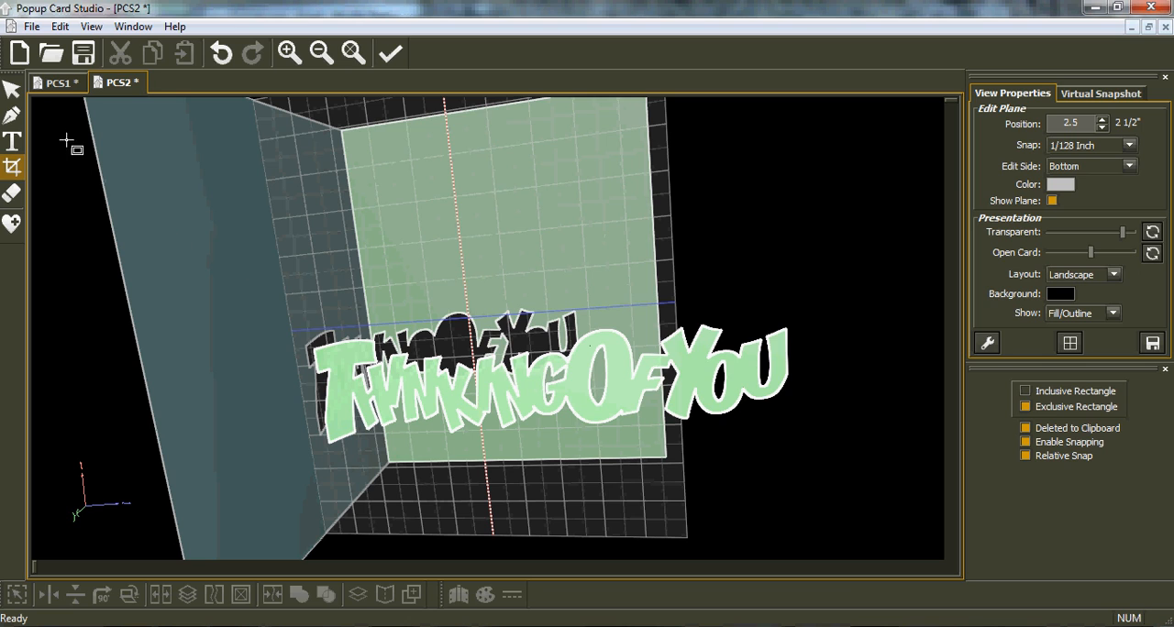
Scale the welded lettering proportionally to an H value of 5 inches and move it to the card's lower part.
click(11, 89)
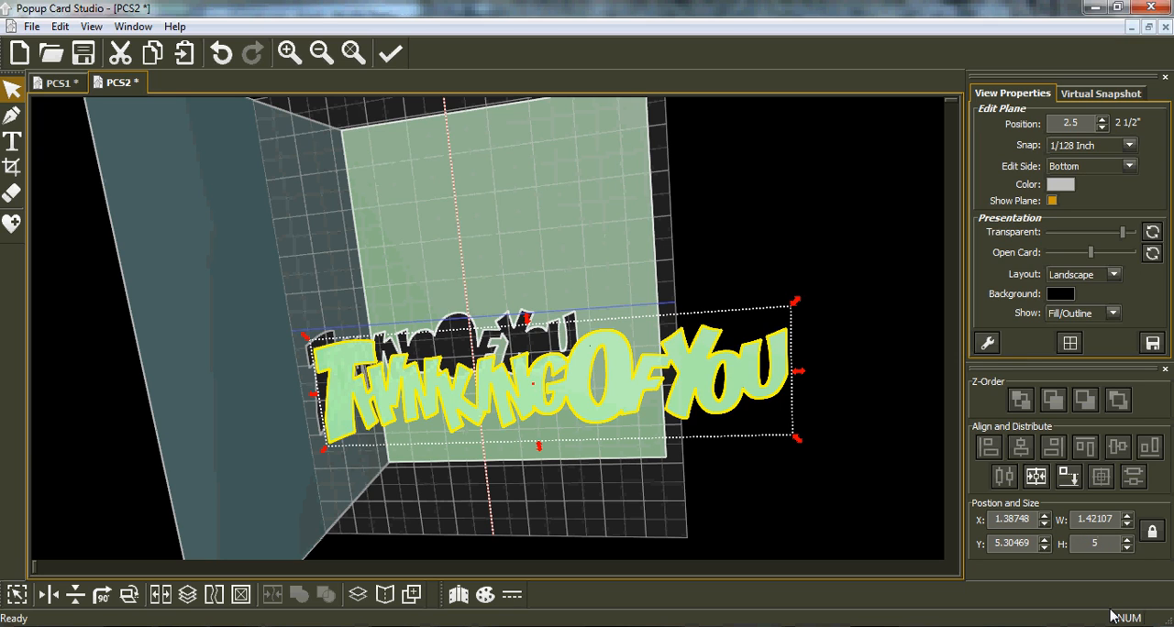
key(Return)
drag(493, 429, 487, 468)
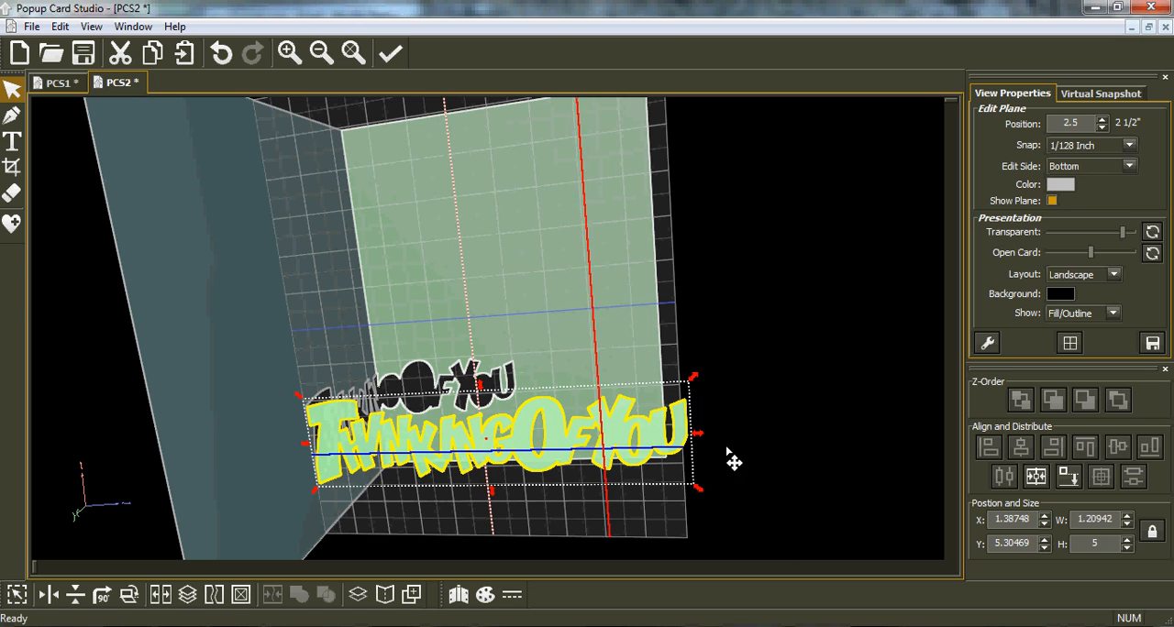
Align the lettering to the bottom-most plane and fold it to Side Layer (Bottom) with Clip Folded Shapes enabled.
click(1067, 480)
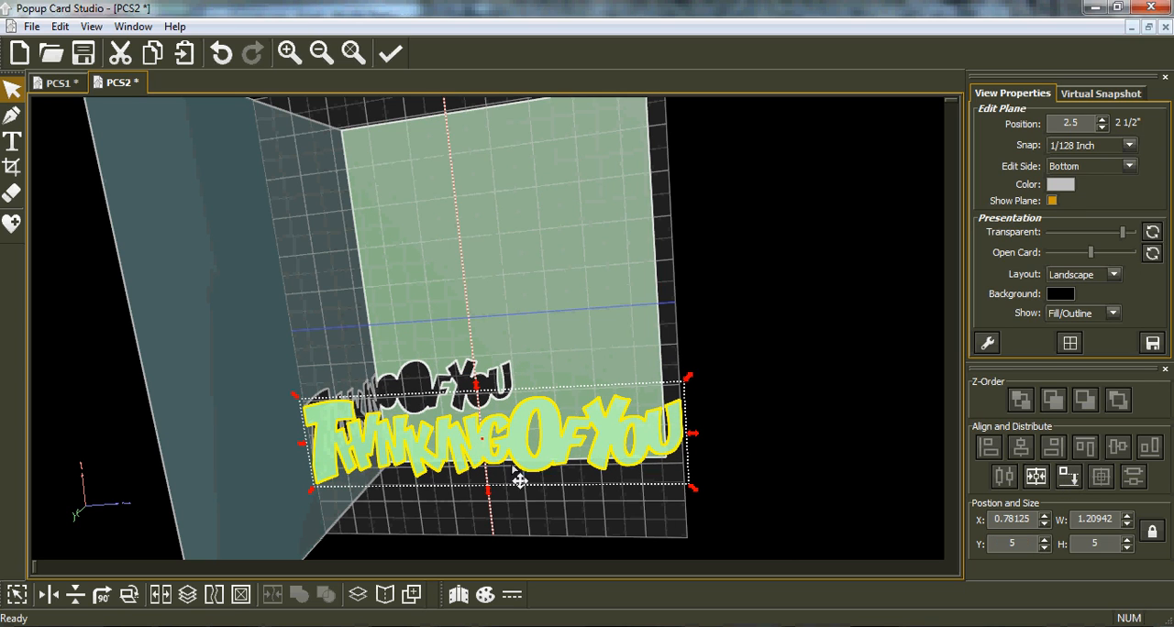
click(1067, 476)
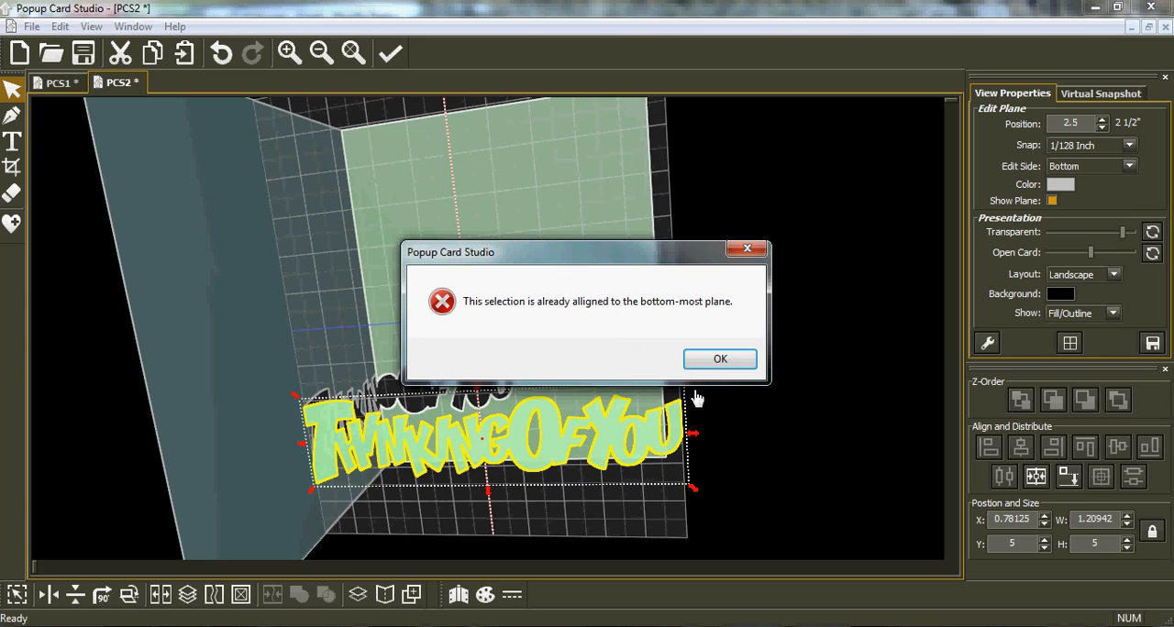
click(720, 361)
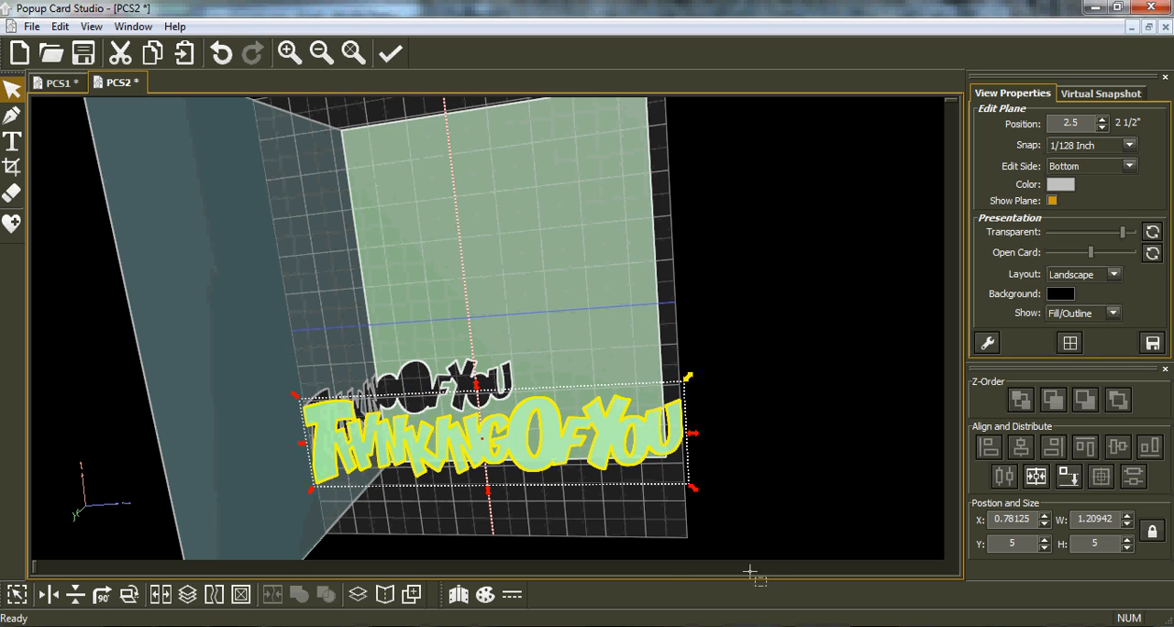
click(384, 595)
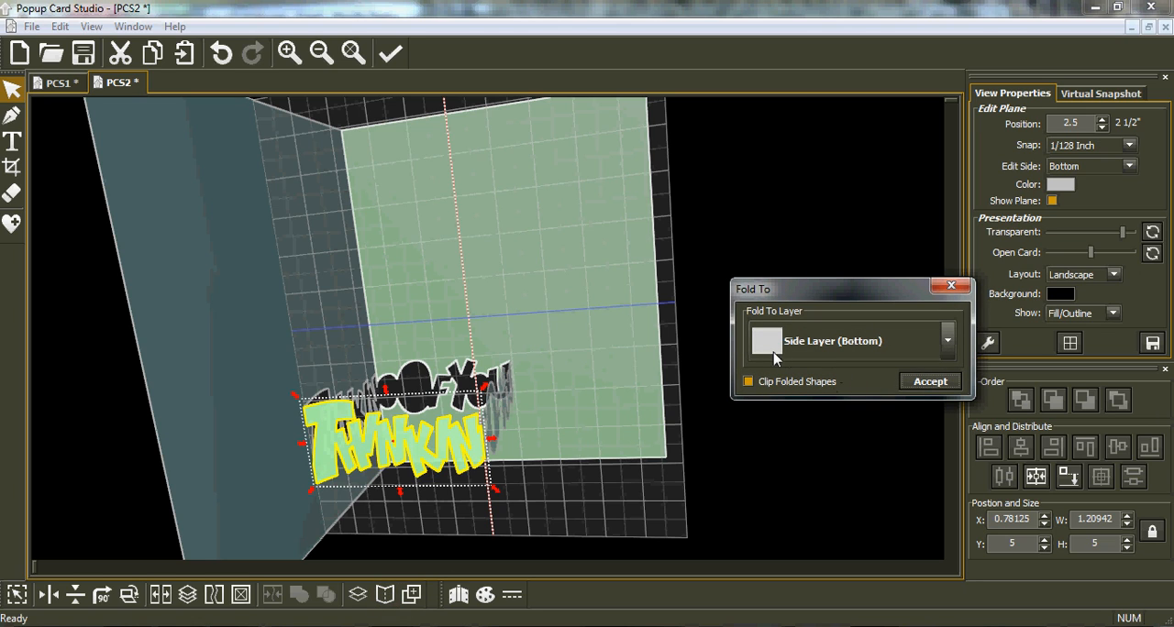
click(930, 382)
Inspect the folded lettering in 3D and in the print preview, then return to the card.
middle_drag(337, 481, 229, 426)
middle_drag(367, 412, 138, 190)
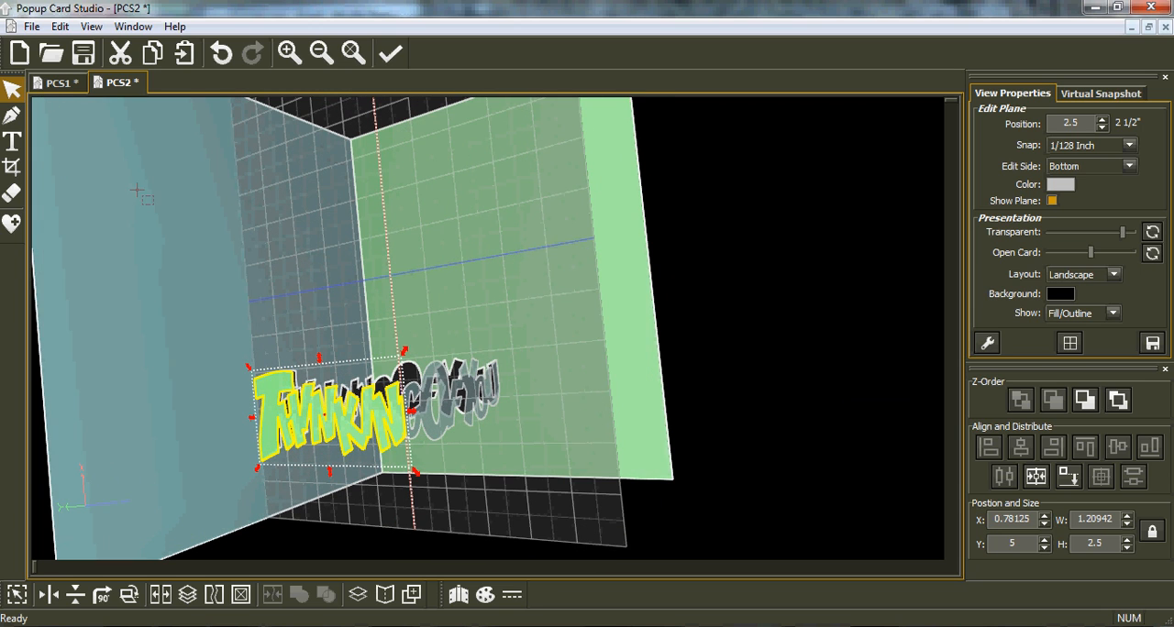
click(32, 27)
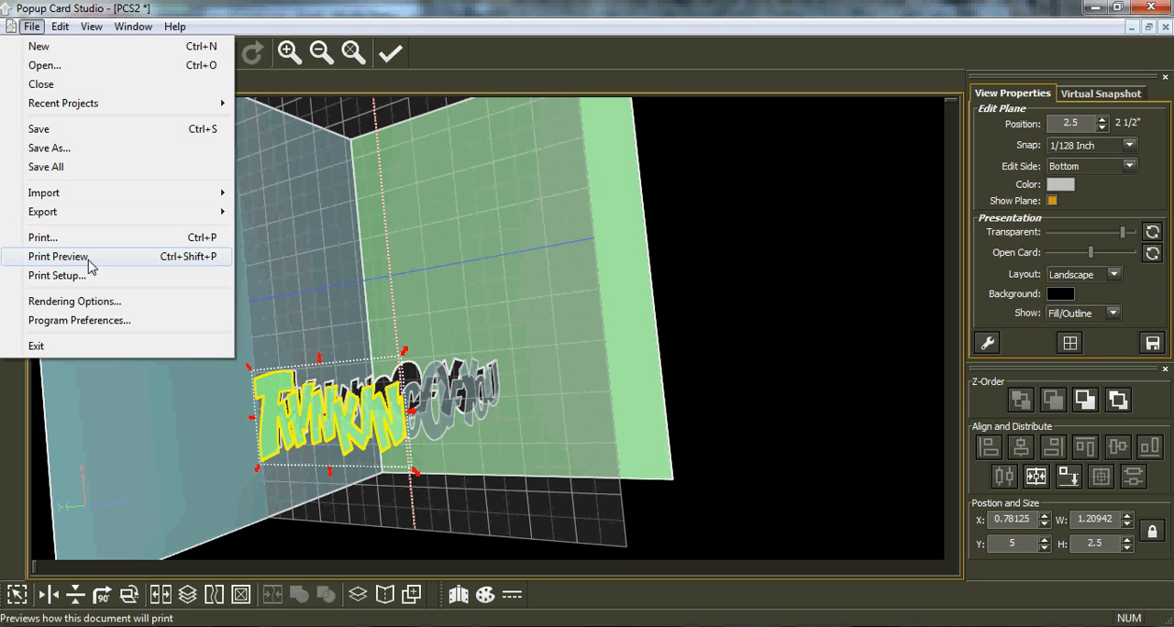
click(57, 257)
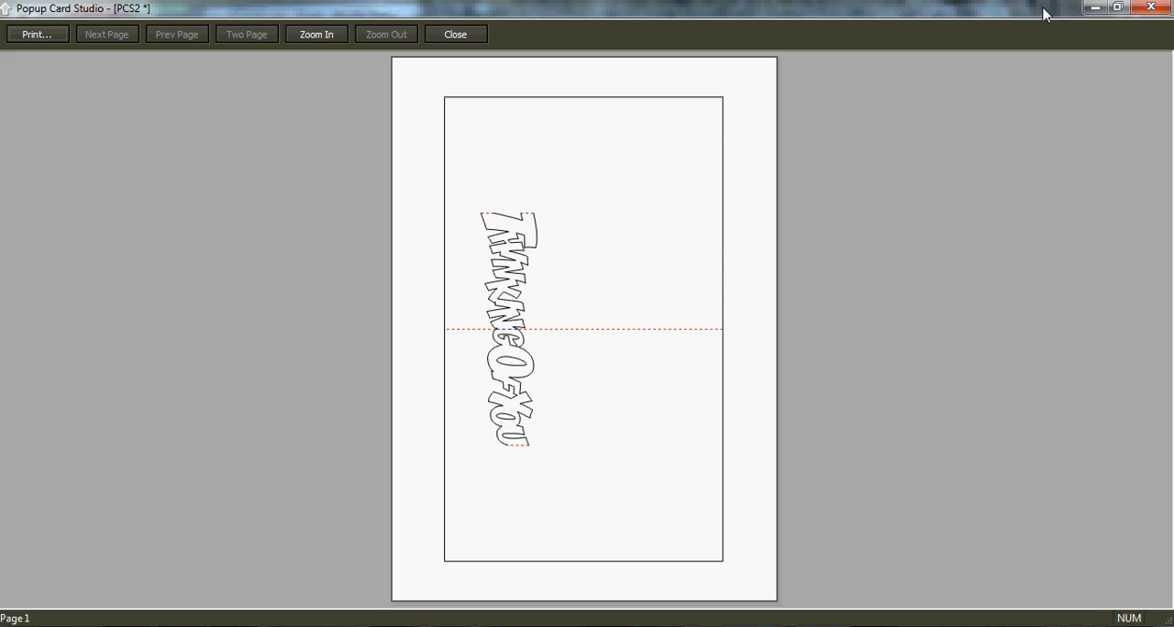
click(1151, 9)
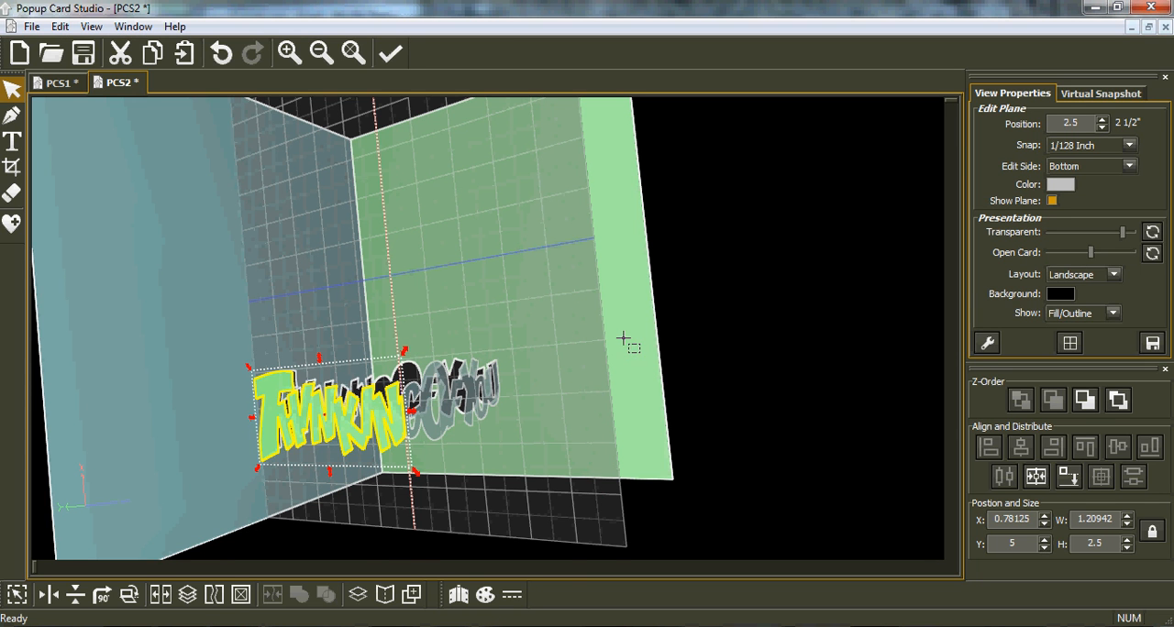
Import teddy bear.svg from the MY SVGS folder onto the edit plane and rotate it 90 degrees so it stands upright.
middle_drag(629, 370, 599, 362)
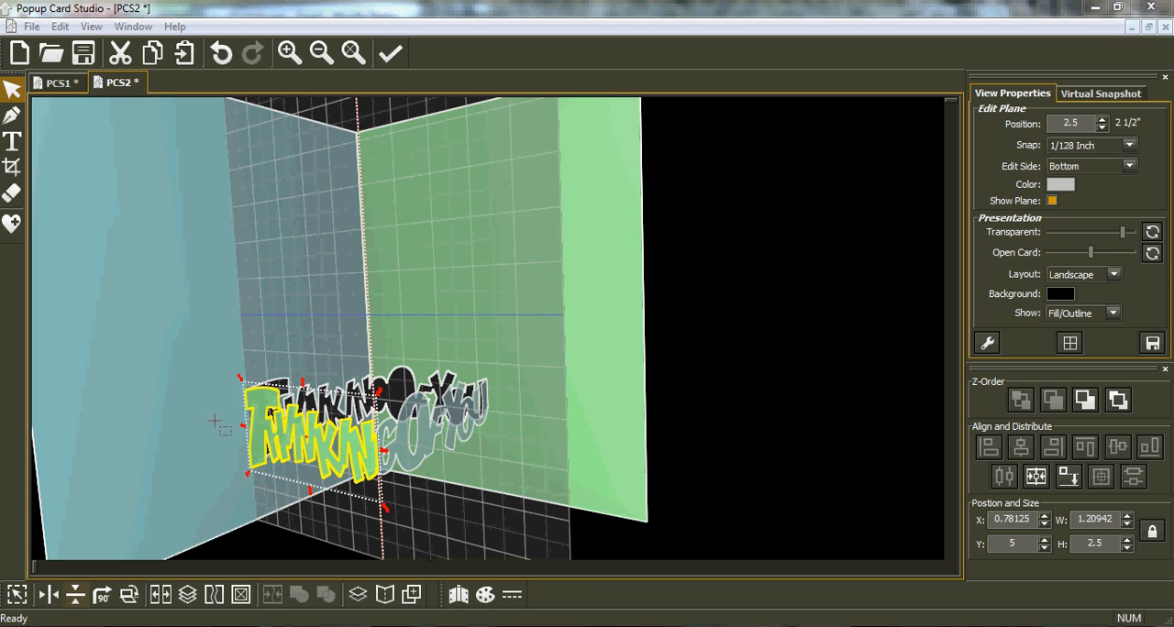
click(31, 26)
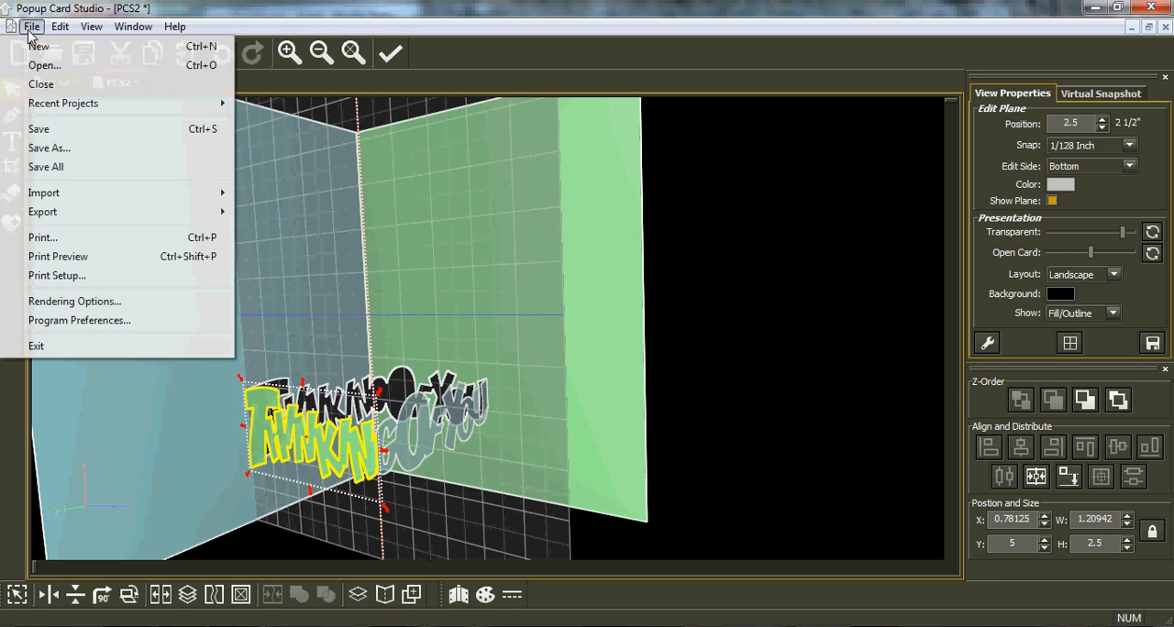
mouse_move(79, 201)
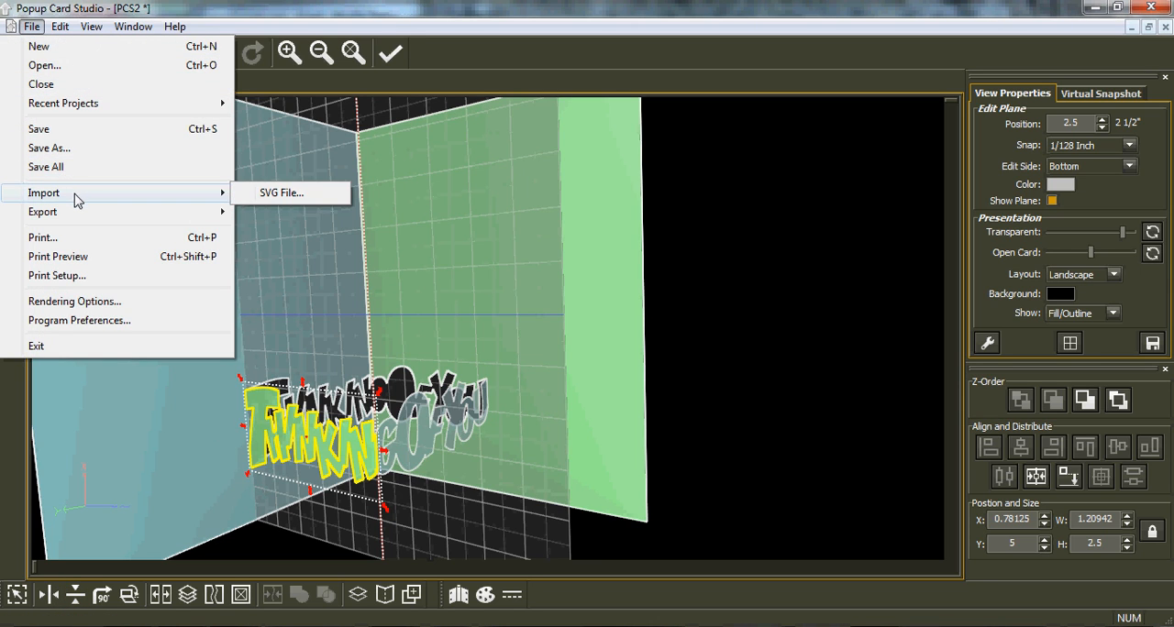
click(281, 193)
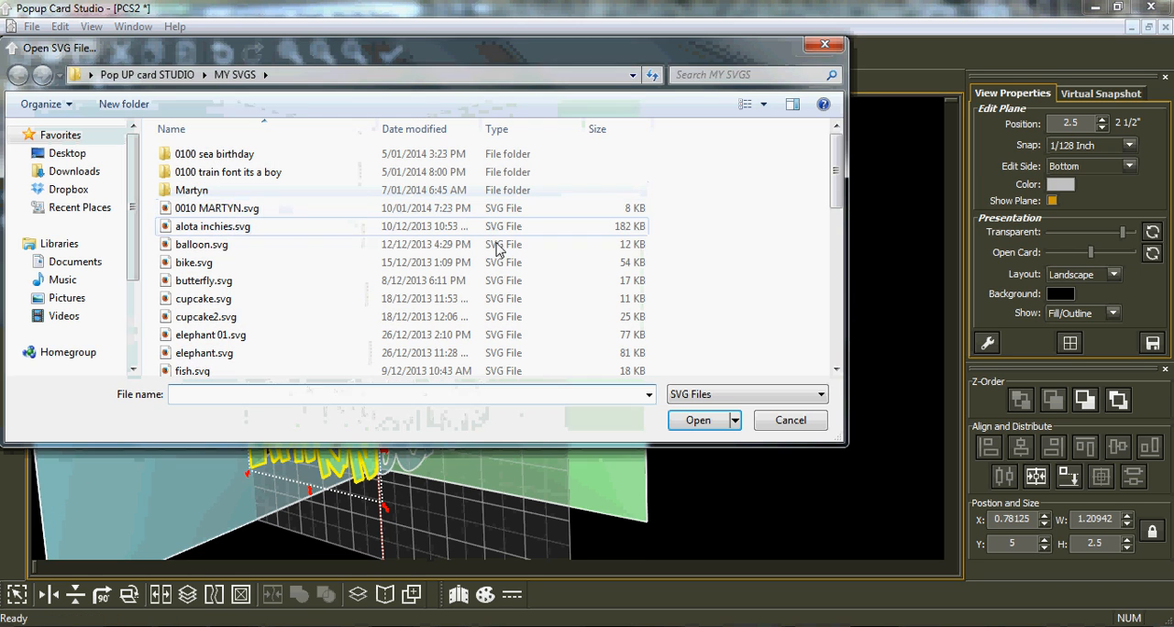
drag(835, 186, 842, 326)
scroll(404, 357, down, 1)
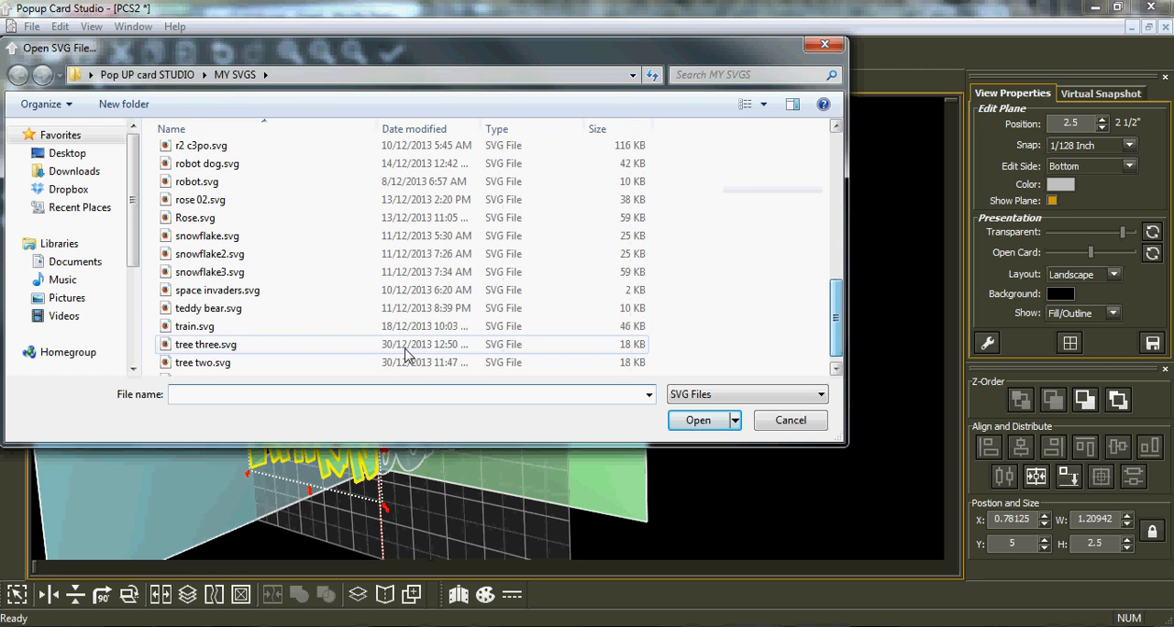
click(230, 309)
click(703, 421)
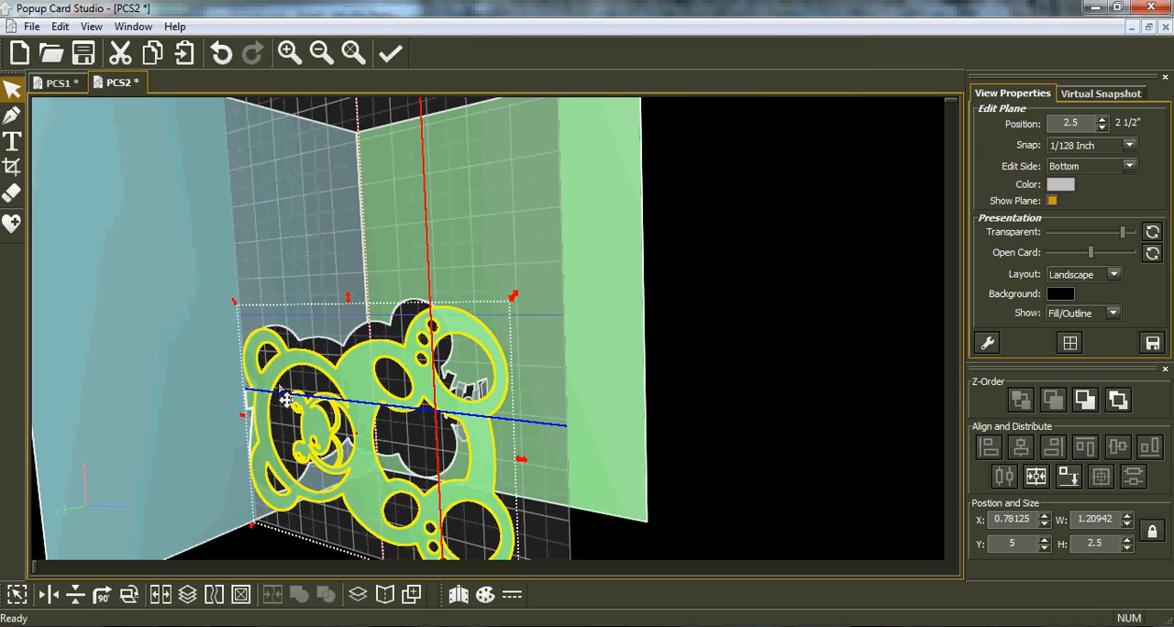
click(101, 596)
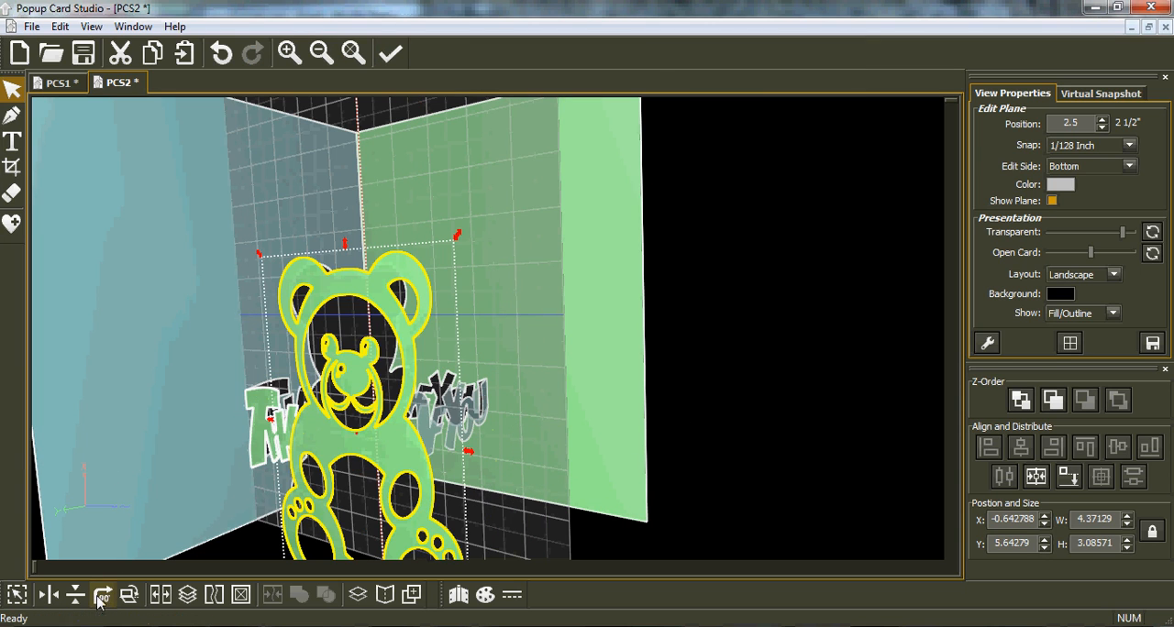
Scale the teddy bear down to about 3.29 by 2.32 inches and position it just above the lettering.
drag(419, 551, 419, 323)
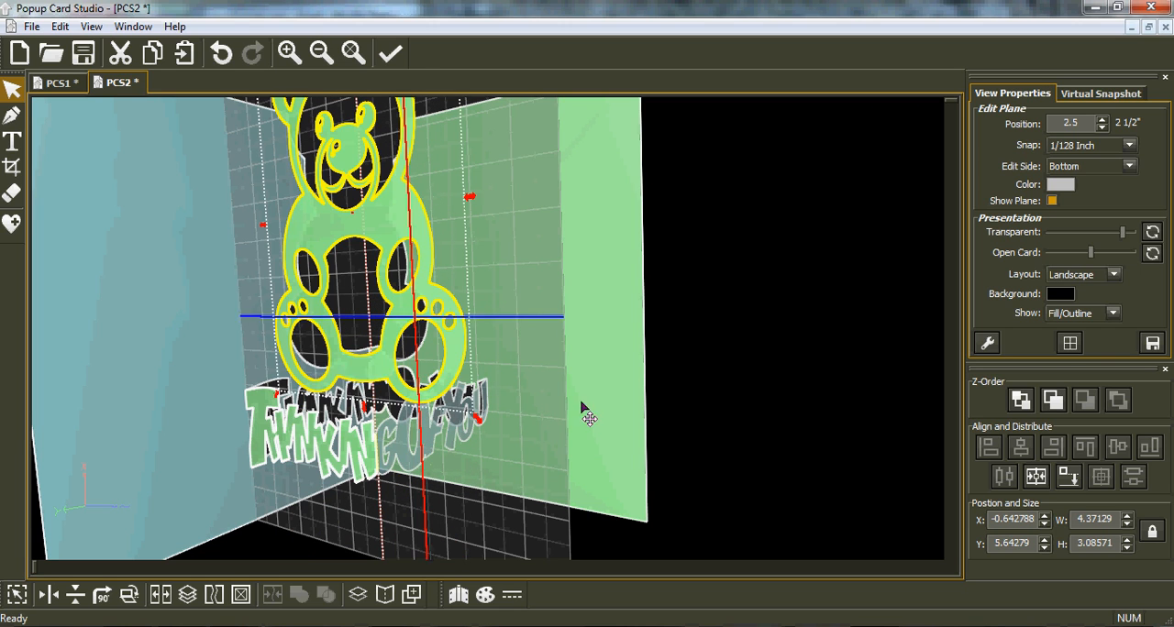
scroll(507, 415, down, 1)
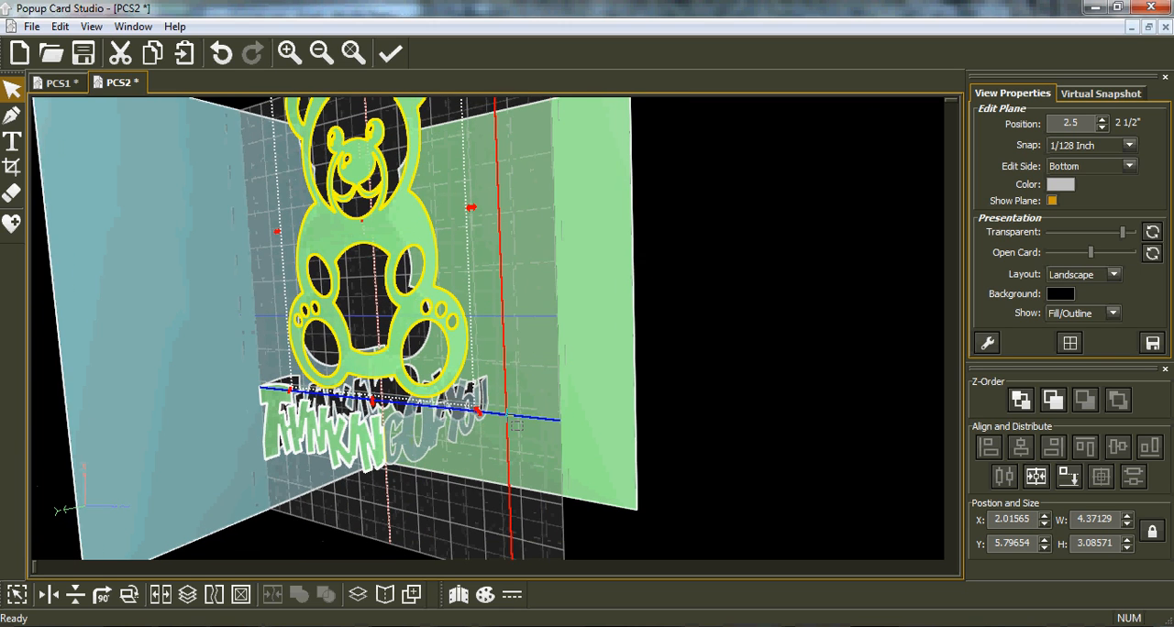
scroll(507, 416, down, 4)
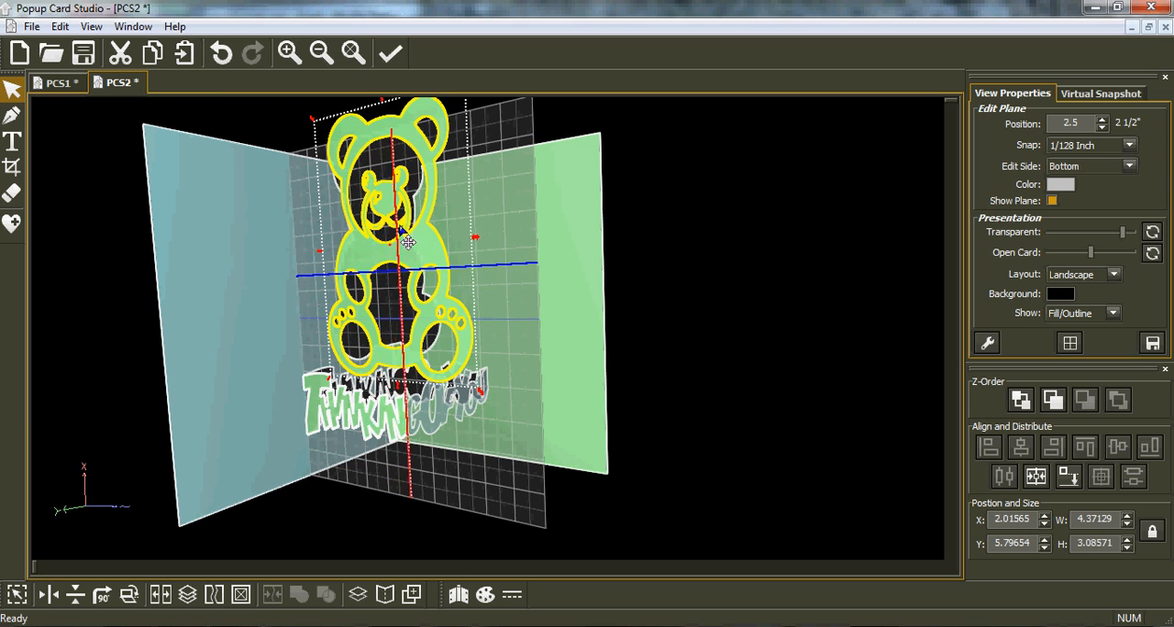
middle_drag(412, 249, 454, 254)
drag(511, 114, 409, 164)
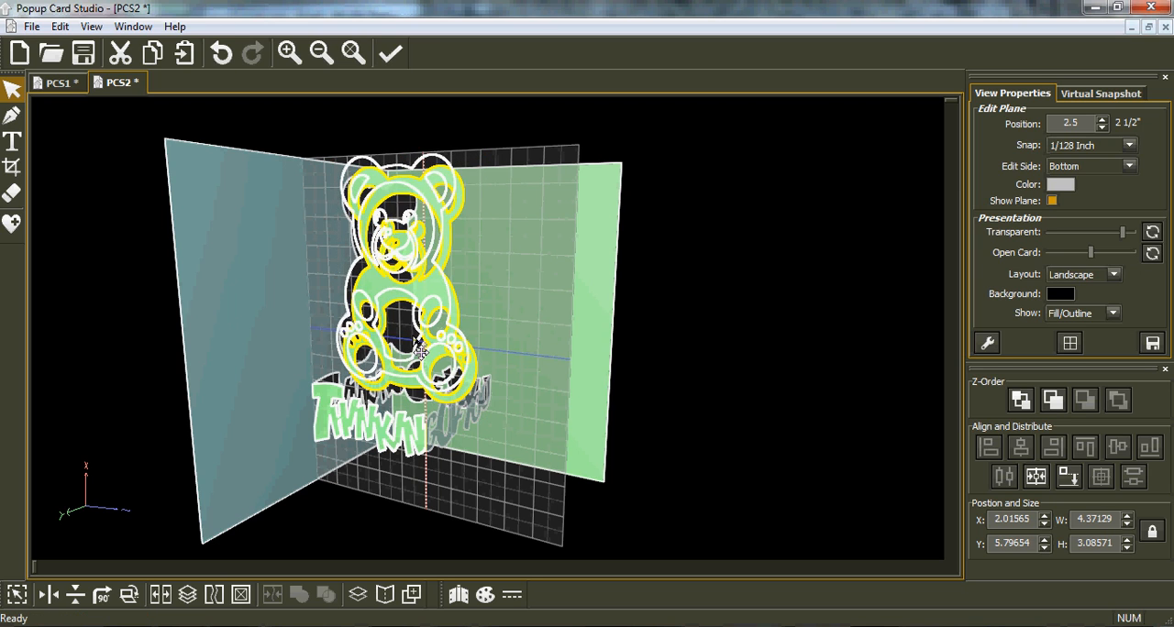
drag(474, 158, 460, 173)
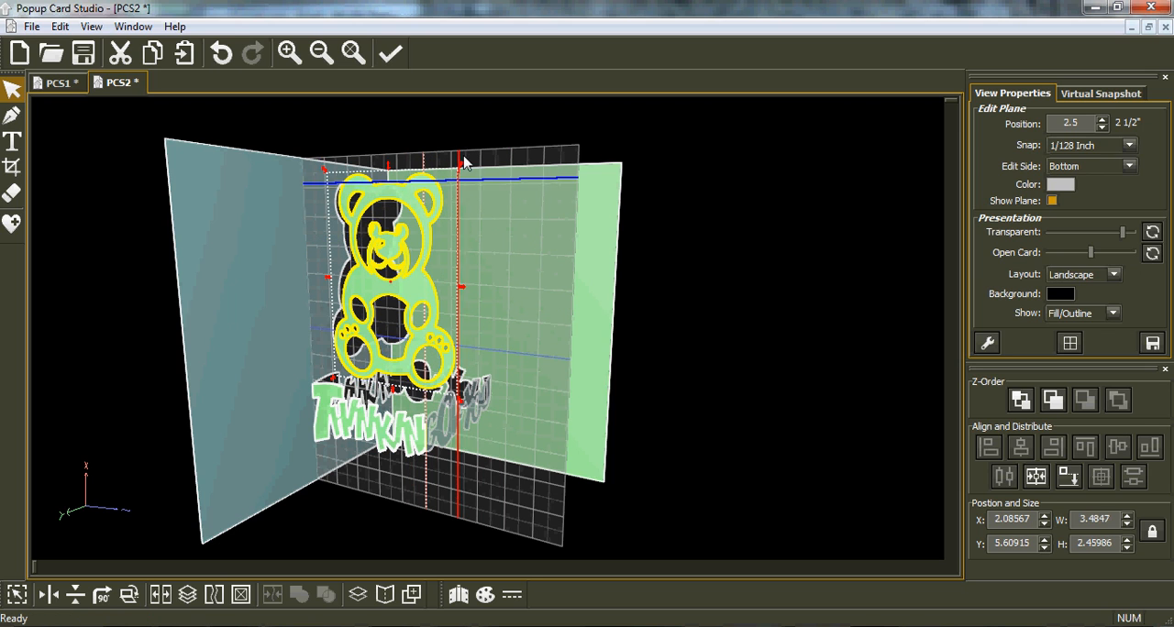
drag(461, 166, 447, 178)
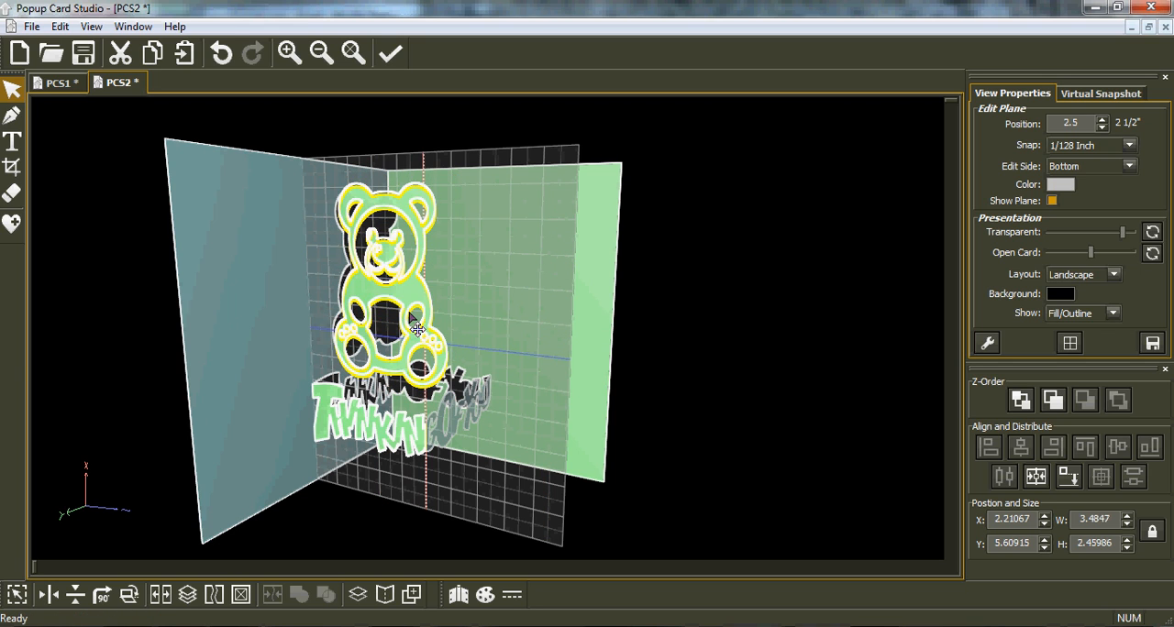
right_drag(370, 410, 449, 385)
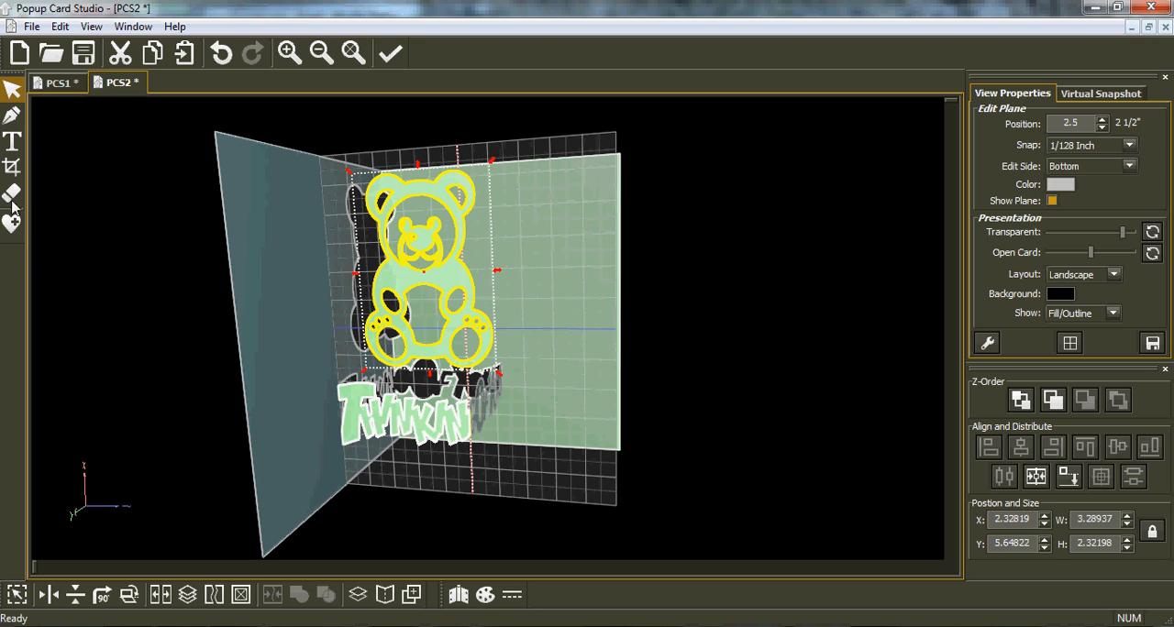
Crop the outer edges of the bear's feet with an exclusive rectangle.
scroll(355, 310, up, 6)
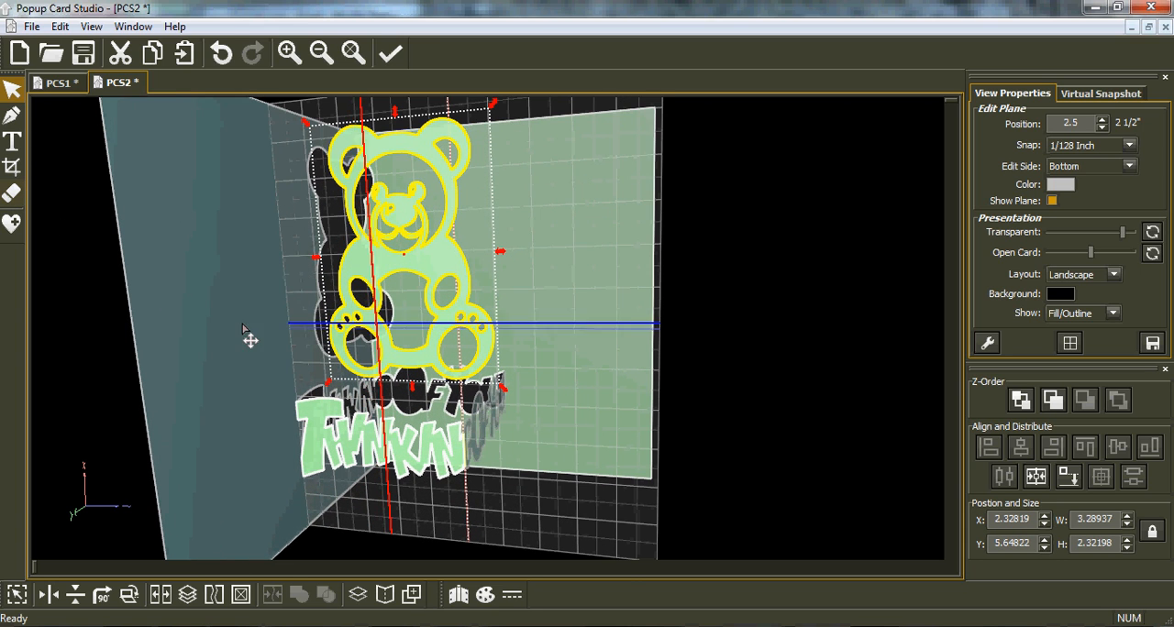
click(12, 166)
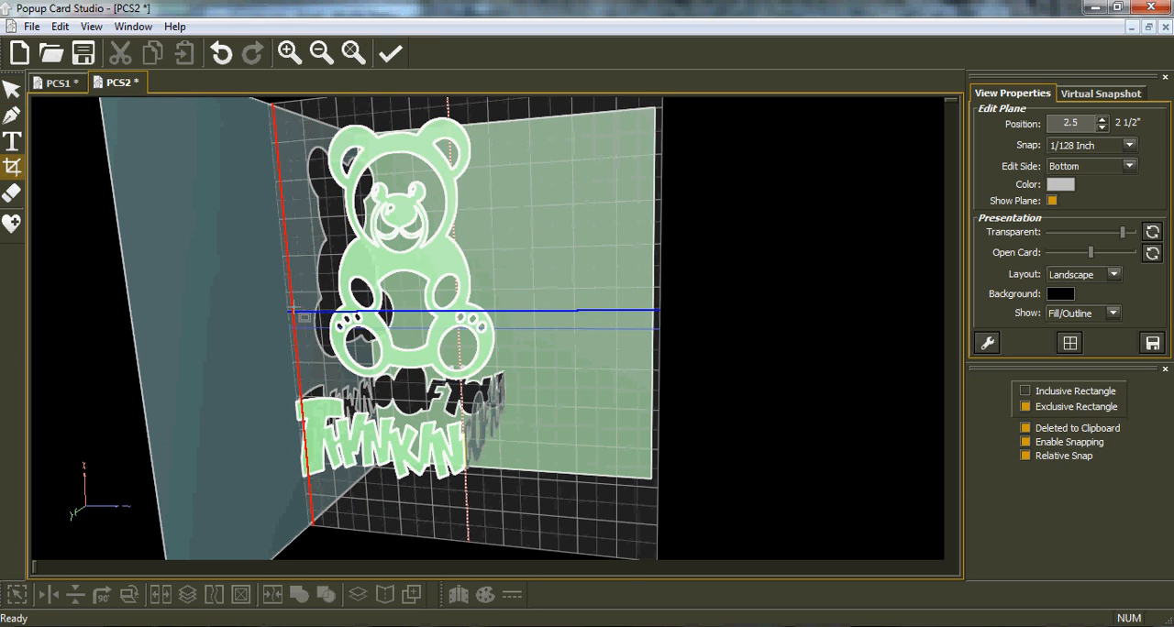
drag(301, 295, 333, 369)
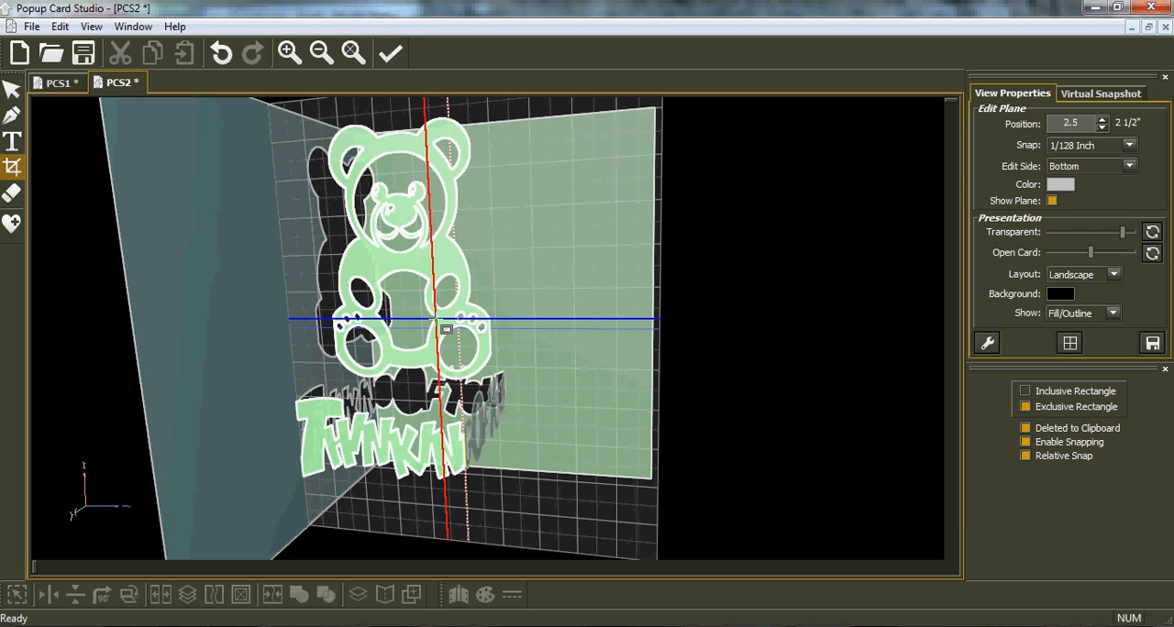
Select the cropped bear and set its H value to 2.2 inches.
click(12, 90)
click(427, 341)
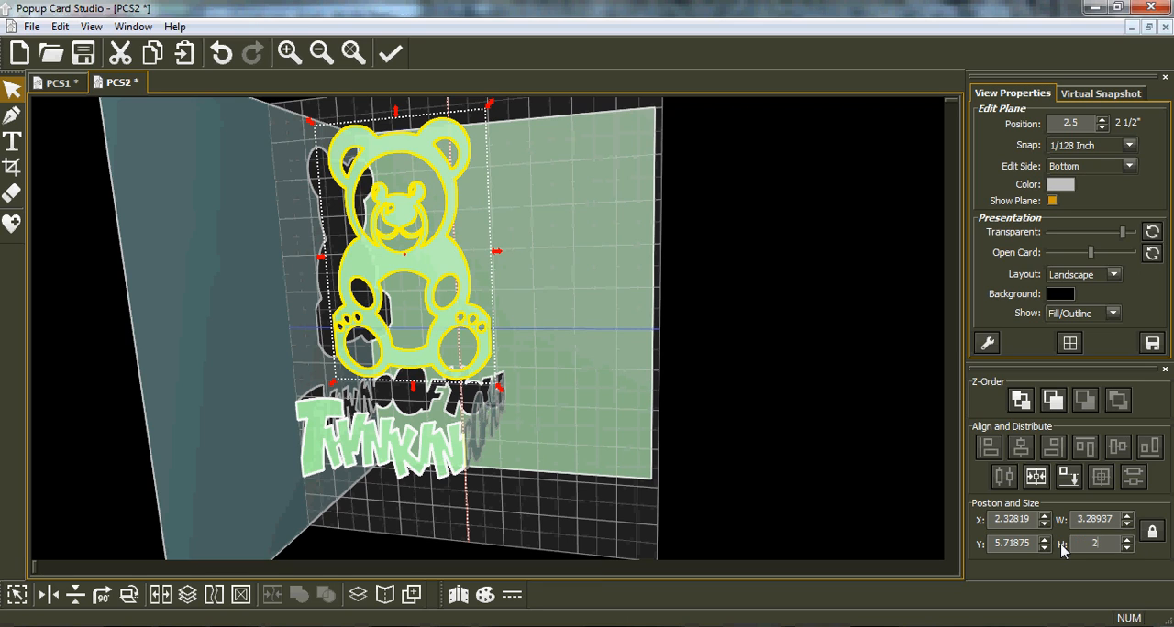
key(Return)
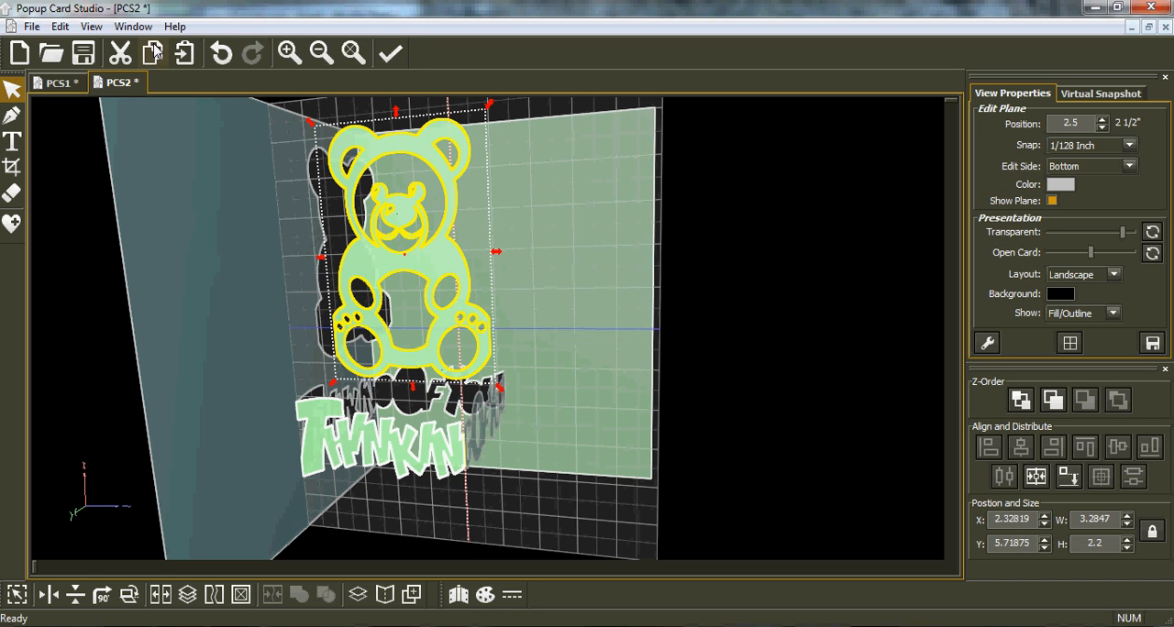
Cut the bear, set the edit plane position to 1.1 inches and paste the bear onto it.
click(121, 54)
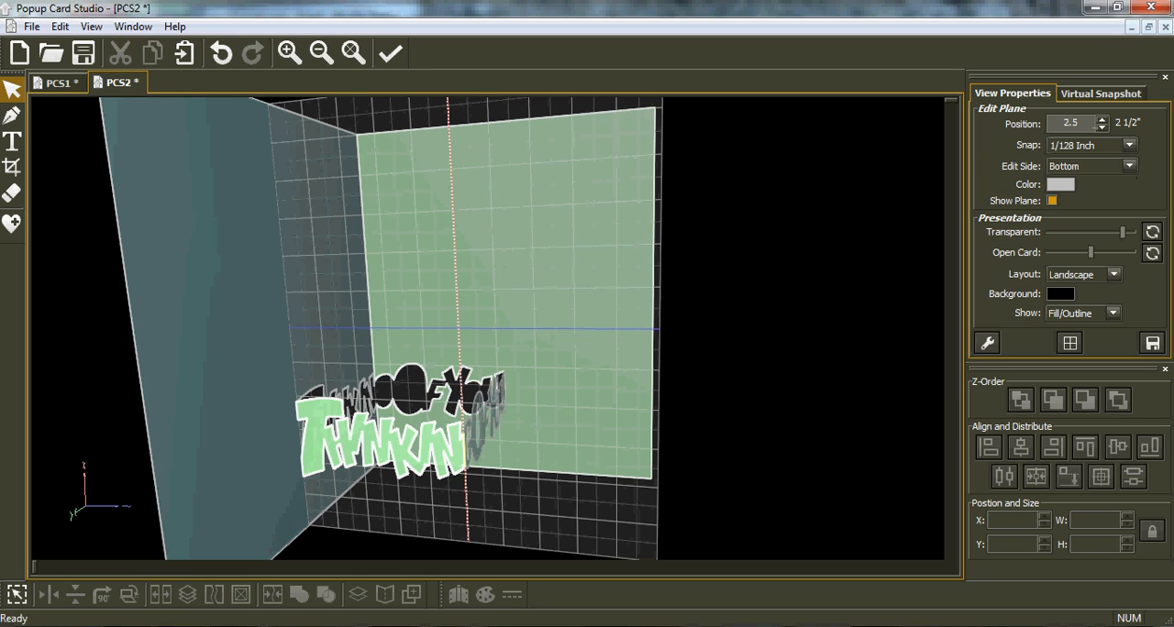
click(1081, 122)
text(1.1)
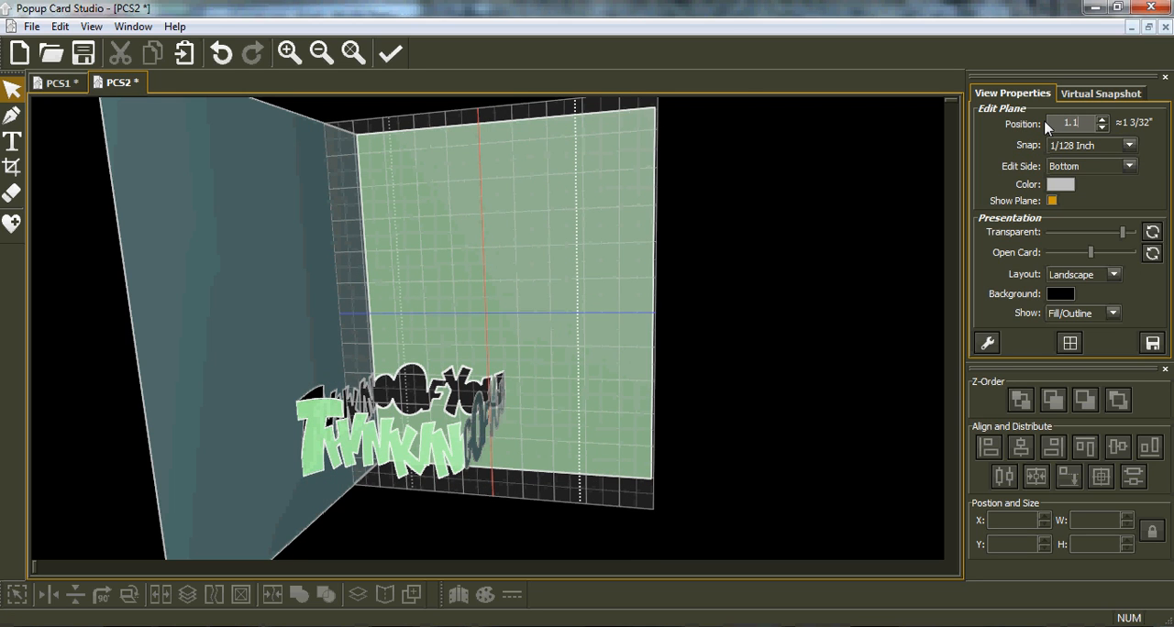
click(184, 52)
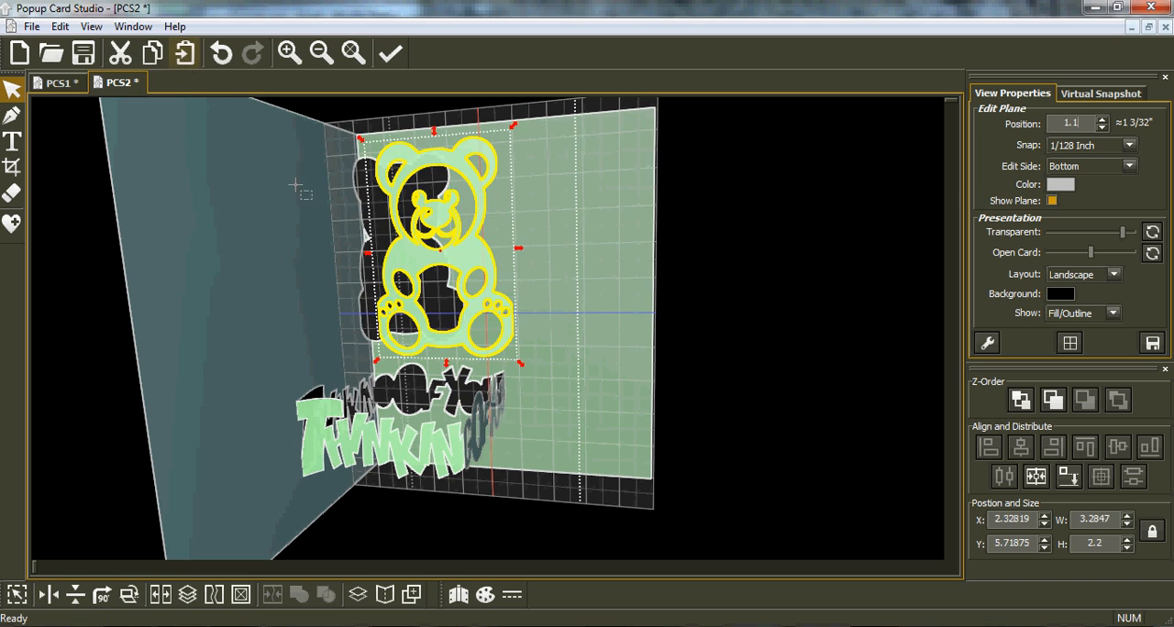
Align the bear to the bottom-most plane and fold it to Side Layer (Bottom) with Clip Folded Shapes enabled.
click(1069, 477)
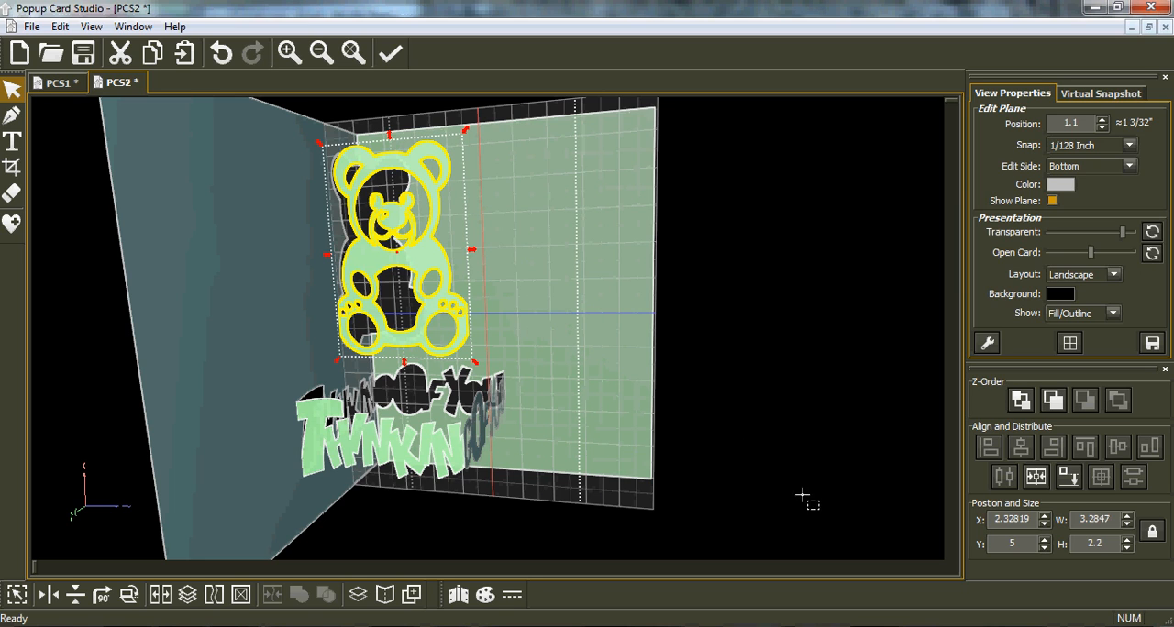
click(1065, 479)
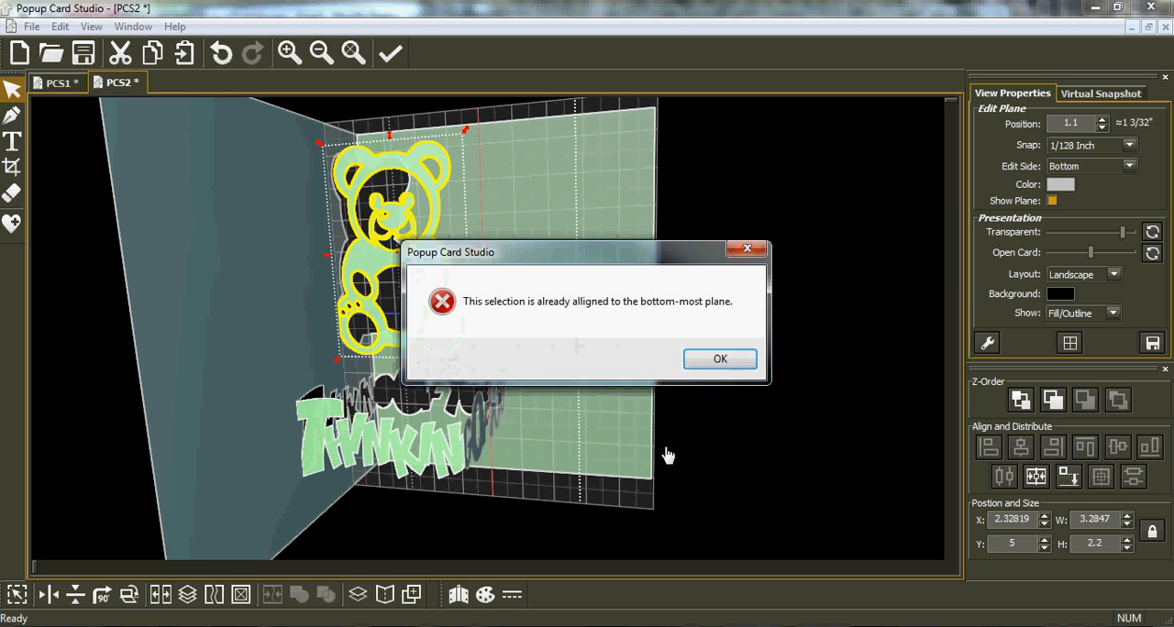
click(723, 360)
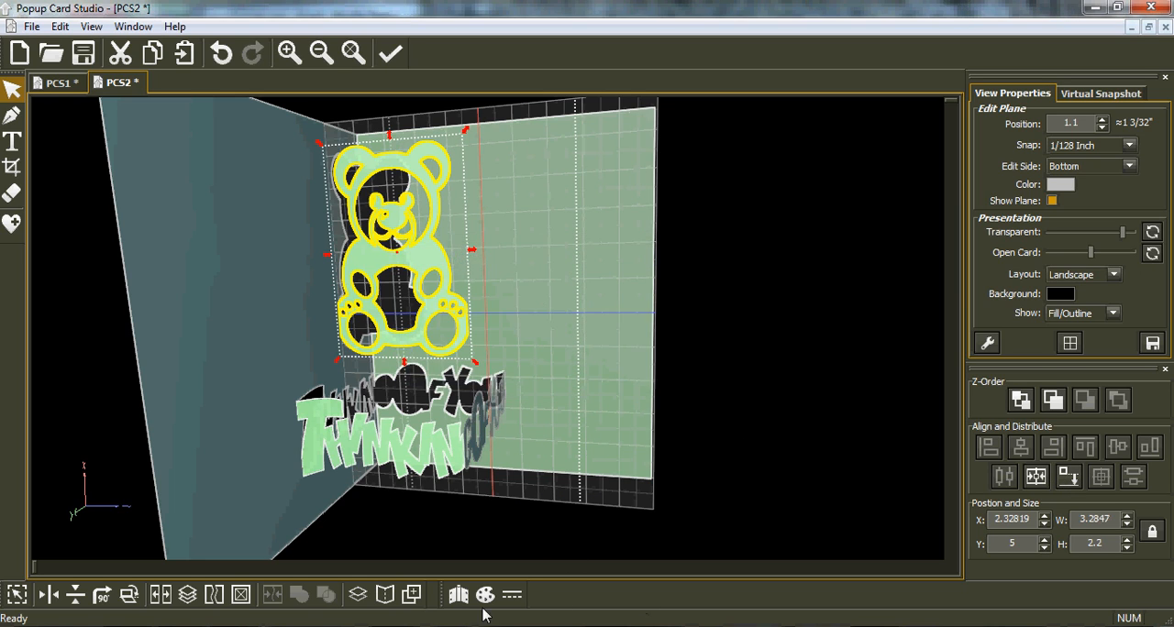
click(385, 596)
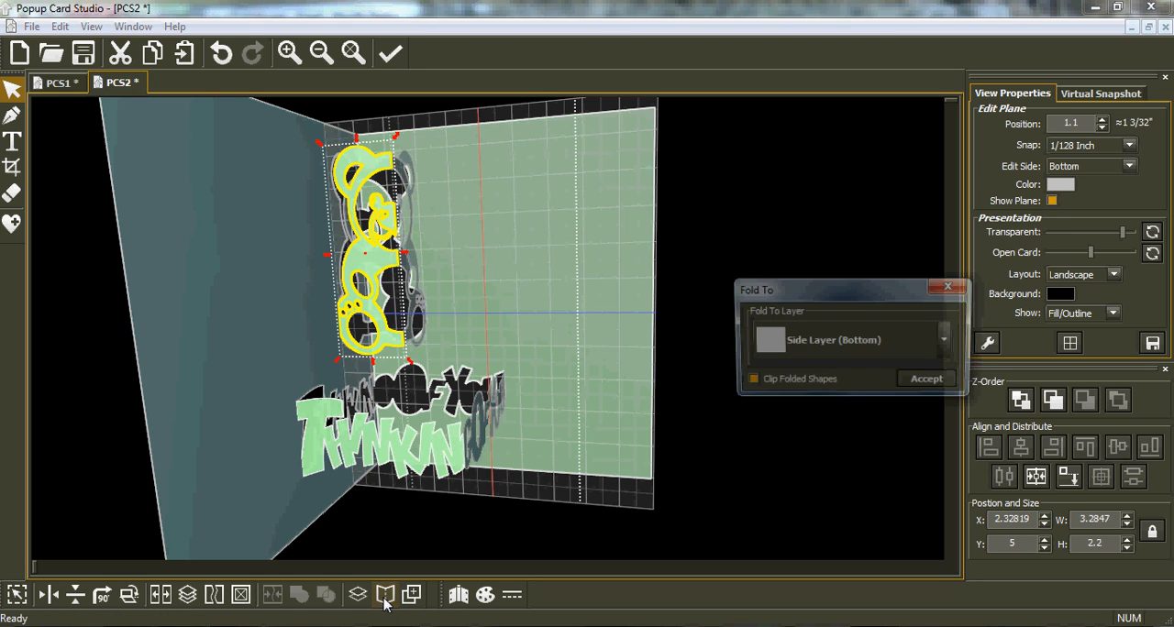
click(930, 382)
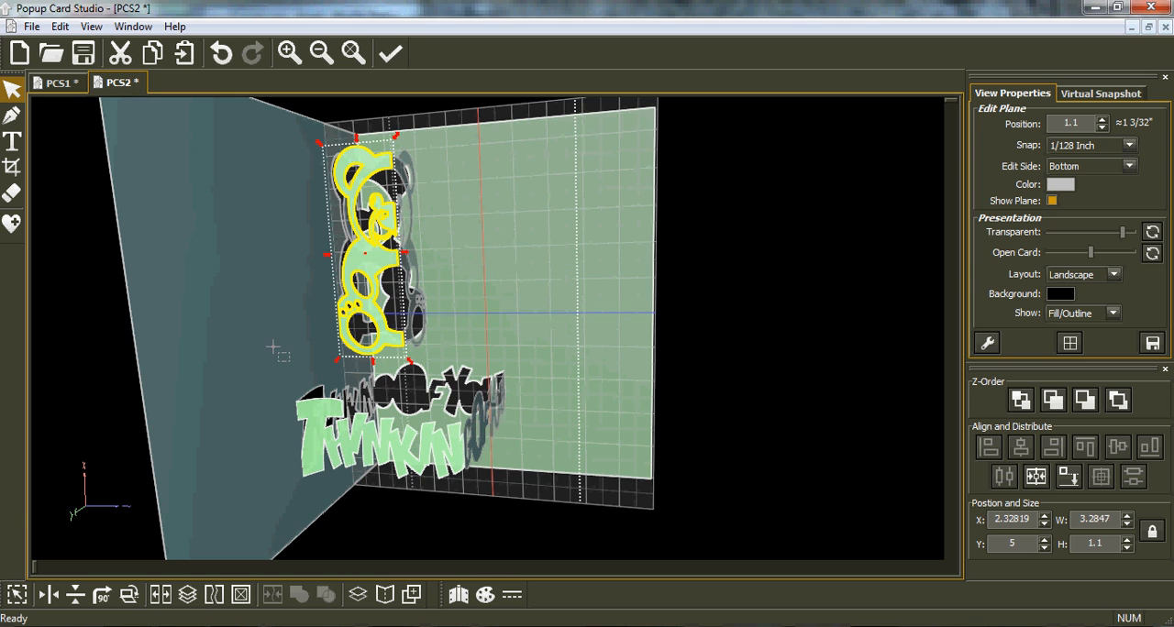
Set the edit plane position to 0 so it lies on the card's bottom side.
right_drag(251, 339, 190, 345)
mouse_move(553, 221)
right_down()
mouse_move(558, 248)
mouse_move(608, 265)
mouse_move(597, 246)
mouse_move(544, 237)
right_up()
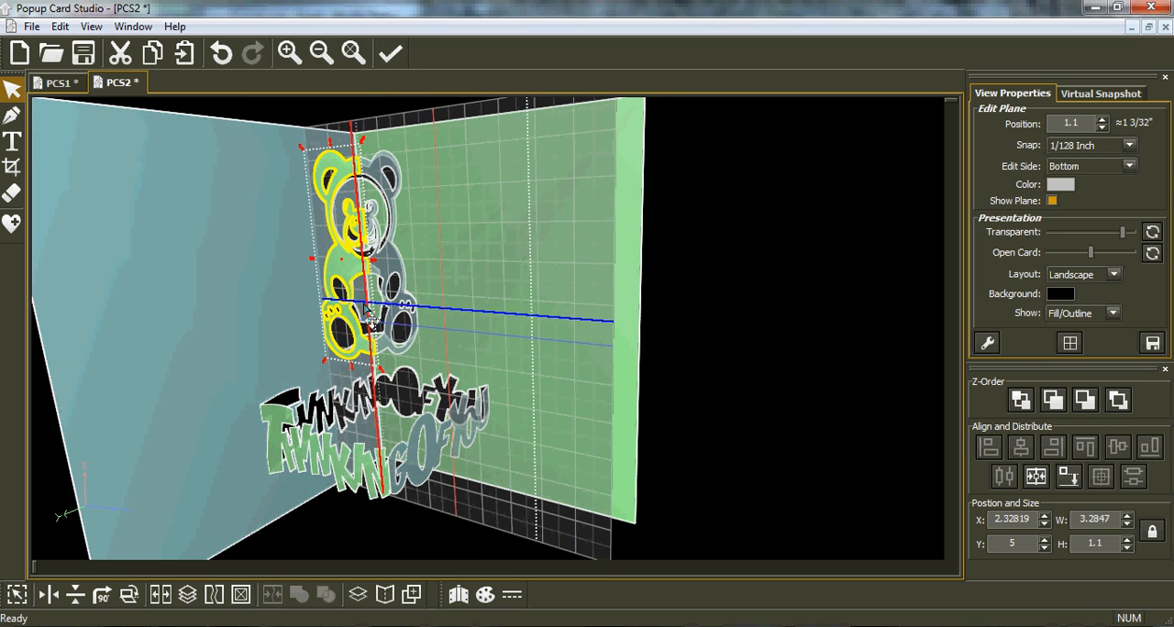
mouse_move(367, 303)
right_down()
mouse_move(474, 295)
mouse_move(352, 306)
right_up()
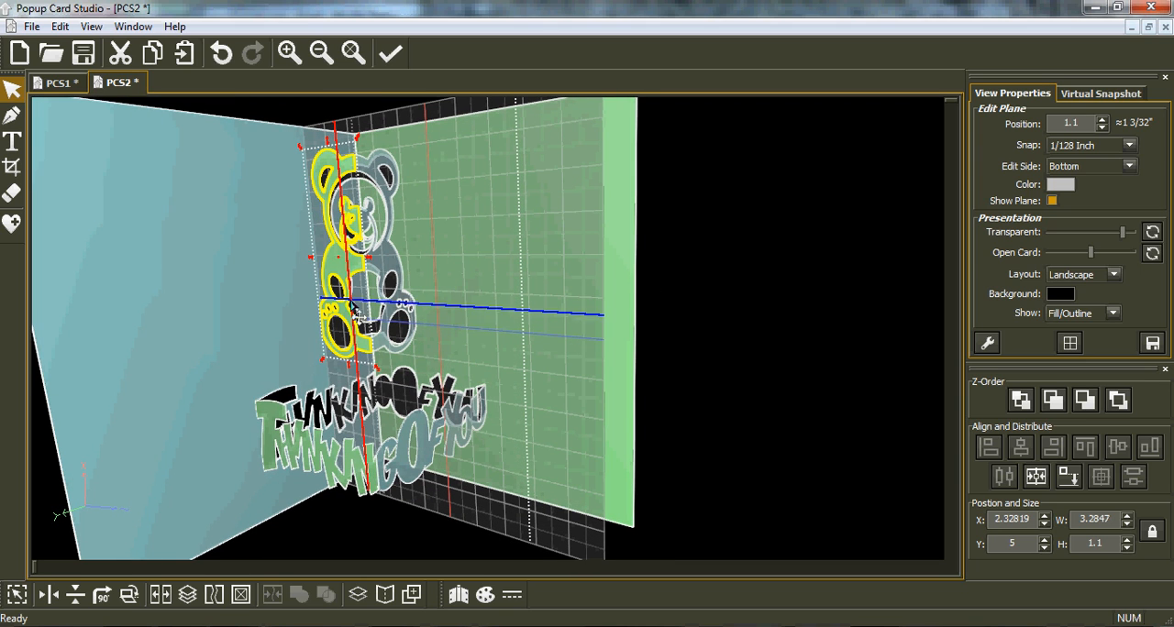
middle_drag(292, 376, 495, 381)
right_drag(259, 380, 196, 385)
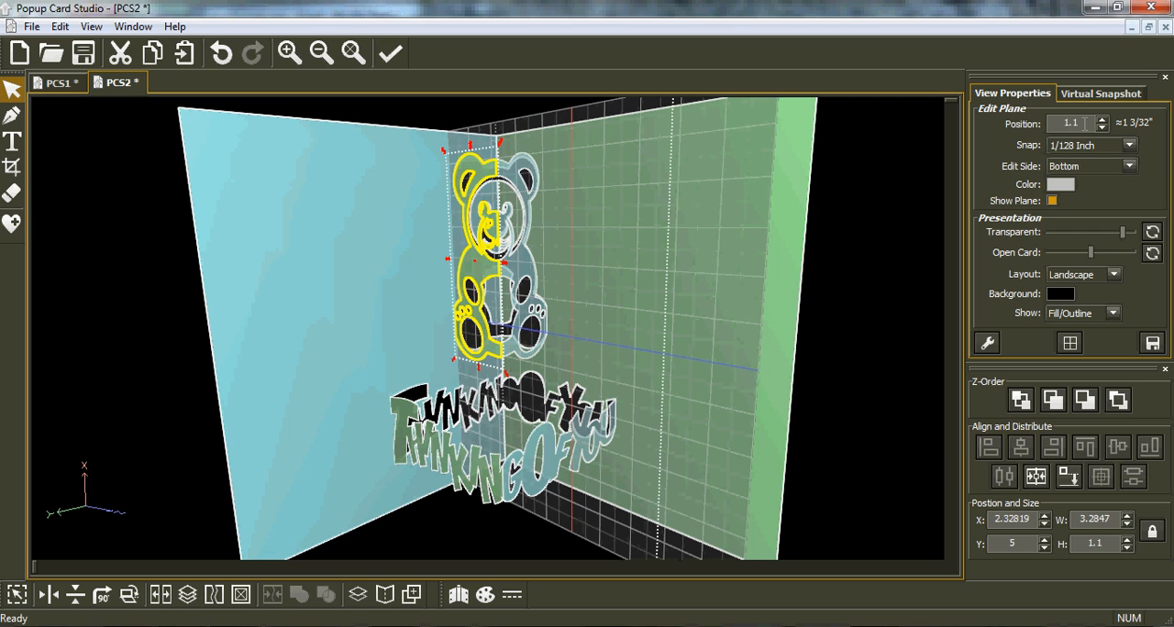
text(0)
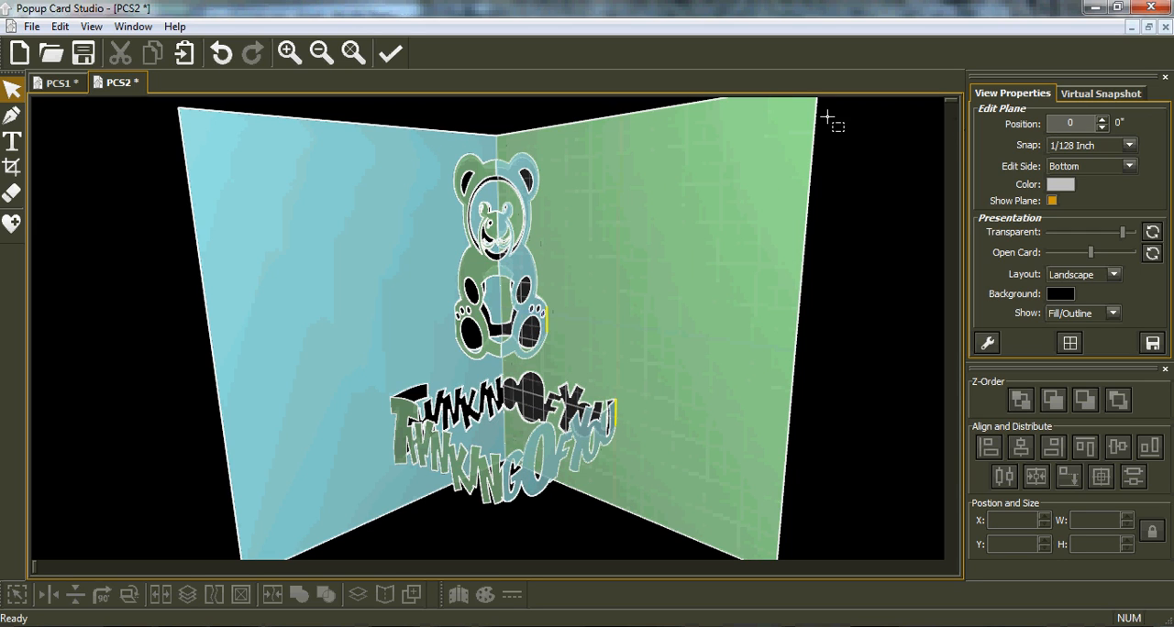
Insert a 7 Points star from the Stars library and place it on the card's bottom side beside the bear's head.
click(13, 224)
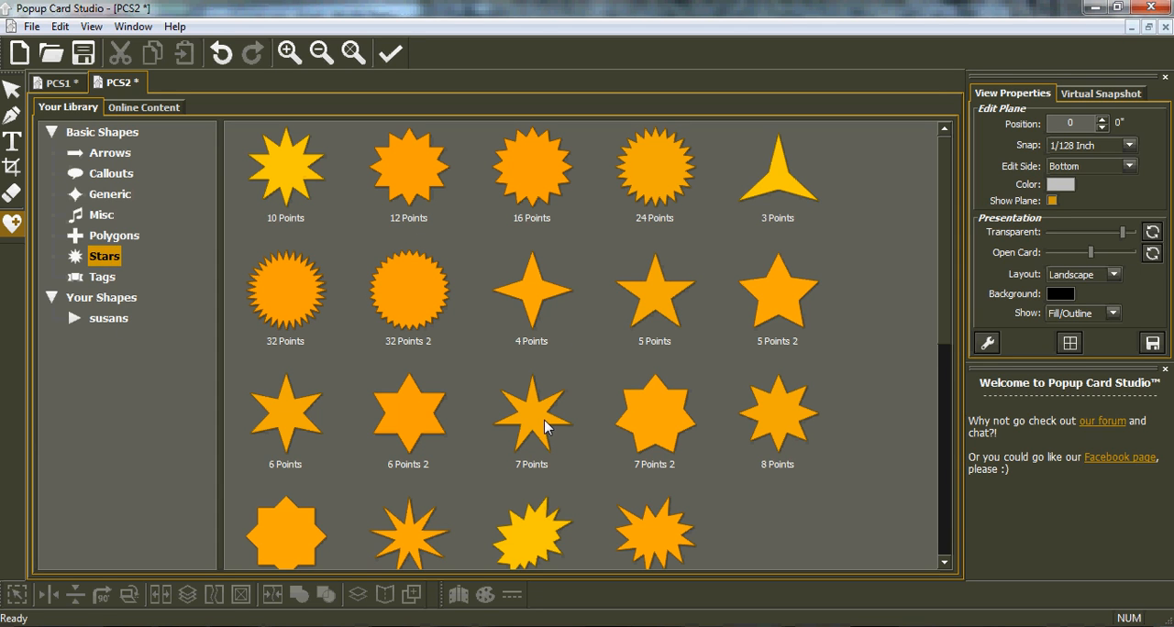
click(545, 427)
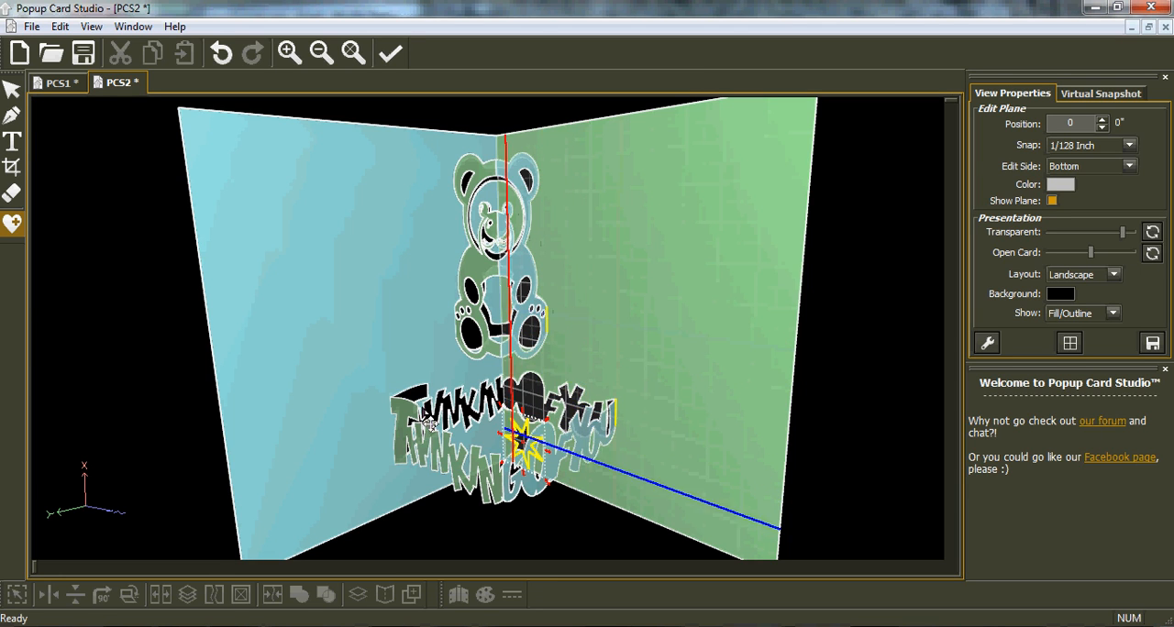
drag(522, 438, 602, 187)
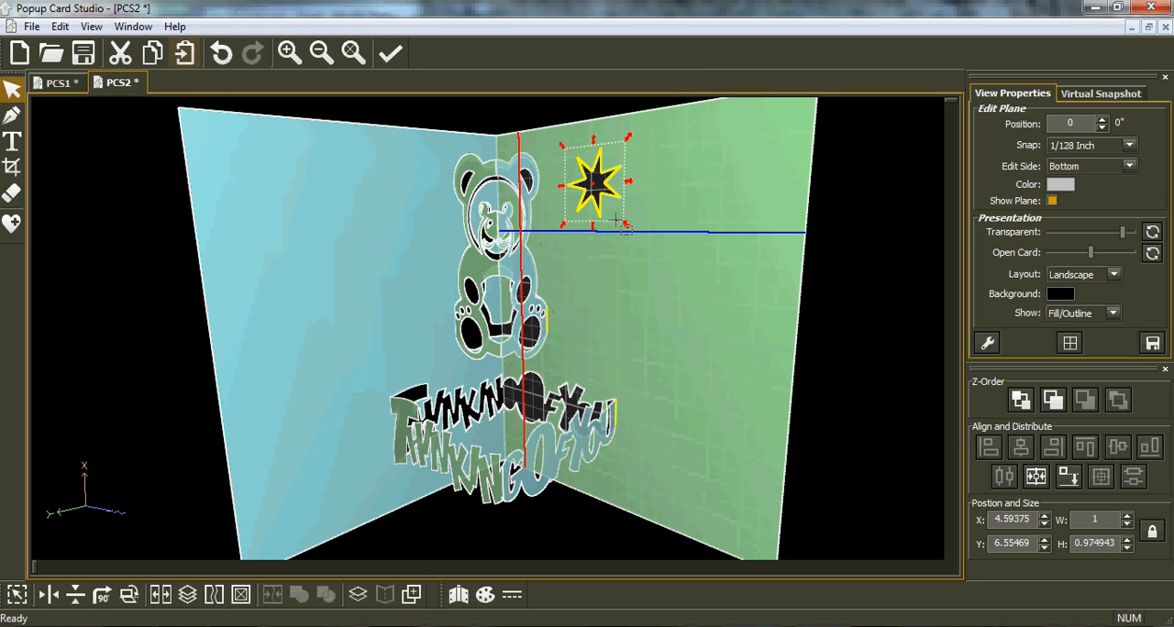
Add two star copies farther from the fold: one scaled to about 0.8 by 0.78 inches and a larger one below it.
drag(615, 191, 728, 216)
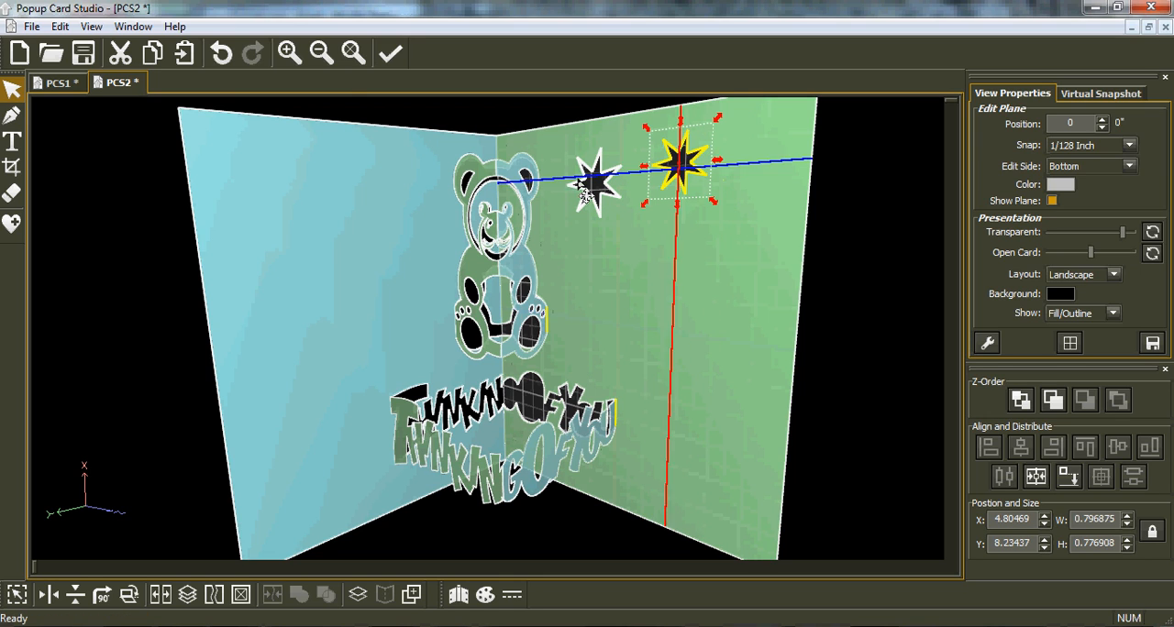
click(588, 188)
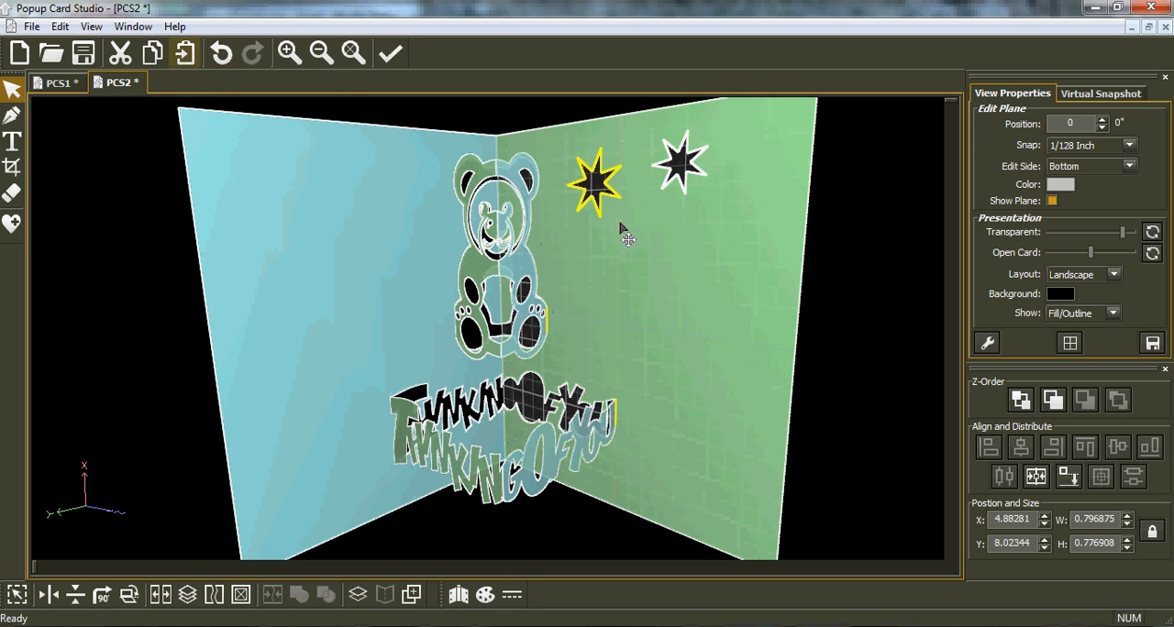
click(670, 277)
drag(713, 314, 730, 334)
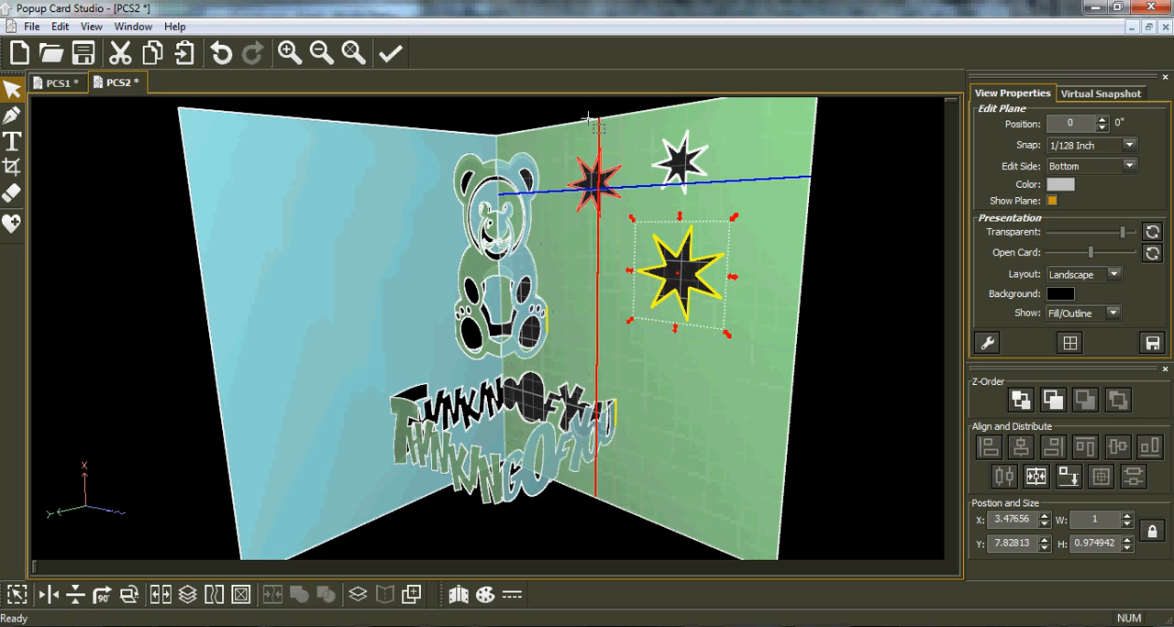
Paste two more stars, one about 0.89 by 0.87 inches below the largest star and one about 0.66 by 0.64 inches above it near the edge.
click(184, 54)
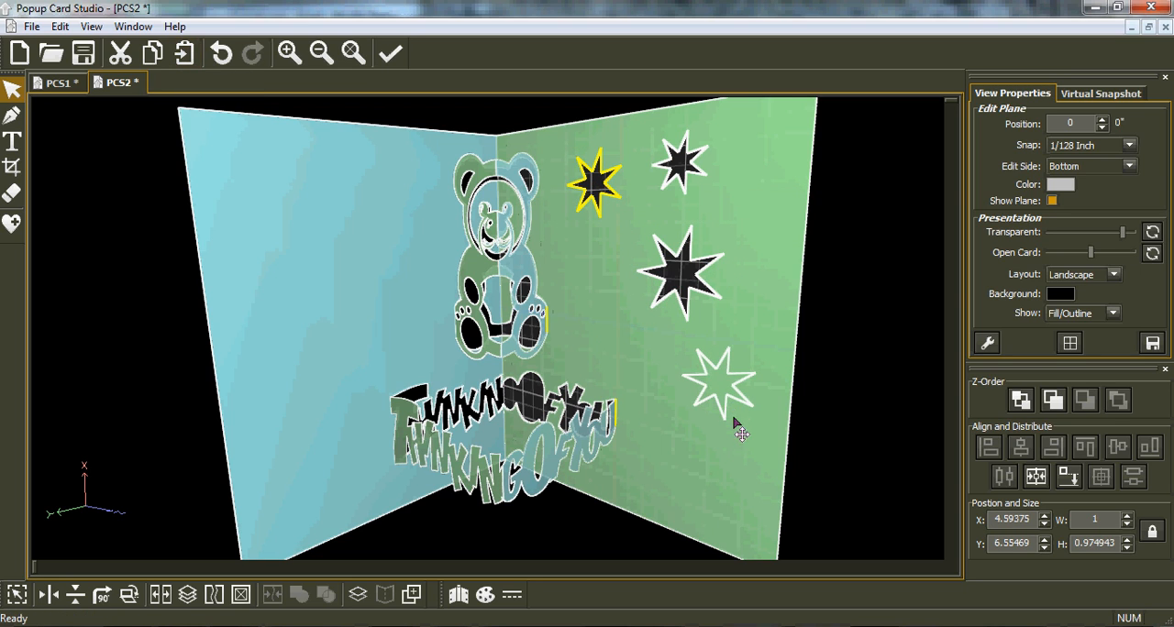
click(733, 418)
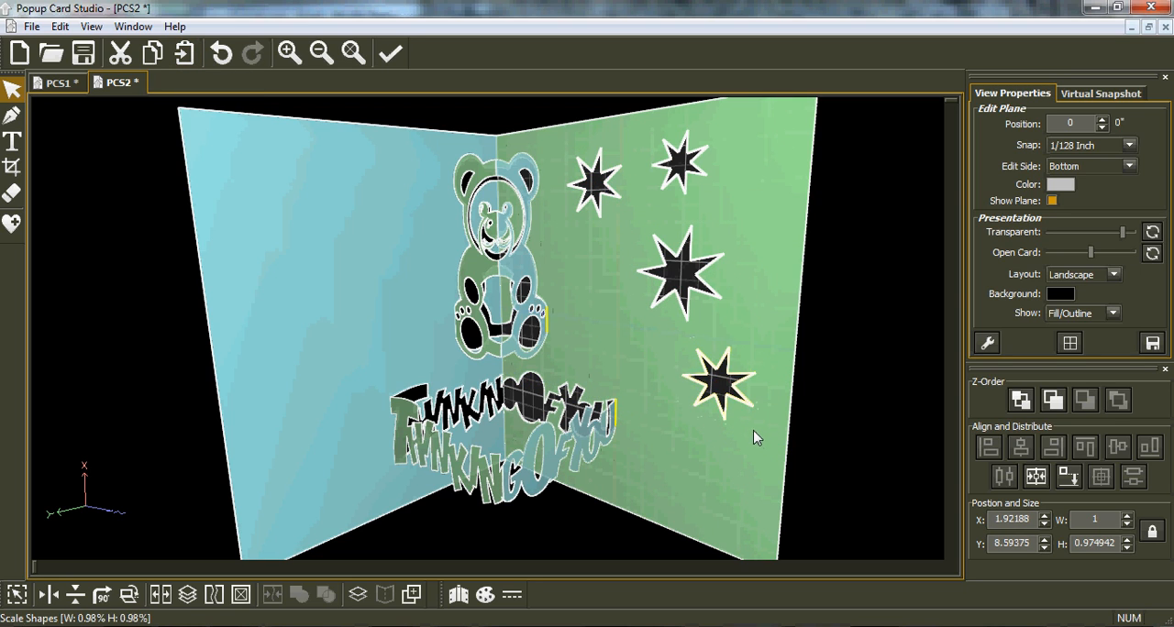
click(744, 423)
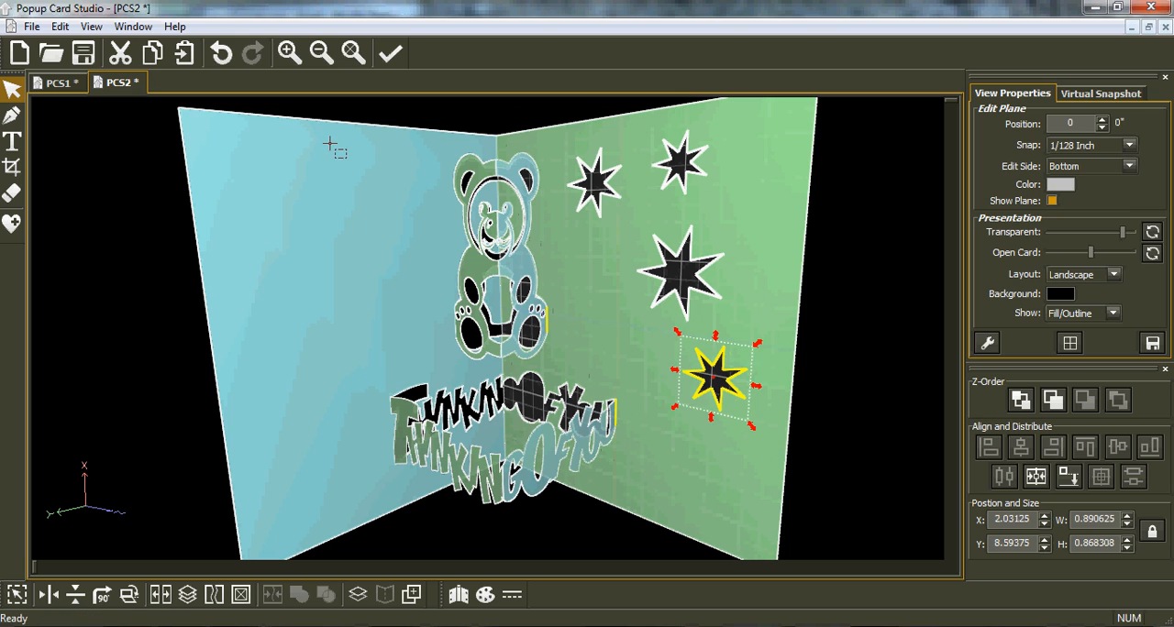
click(185, 52)
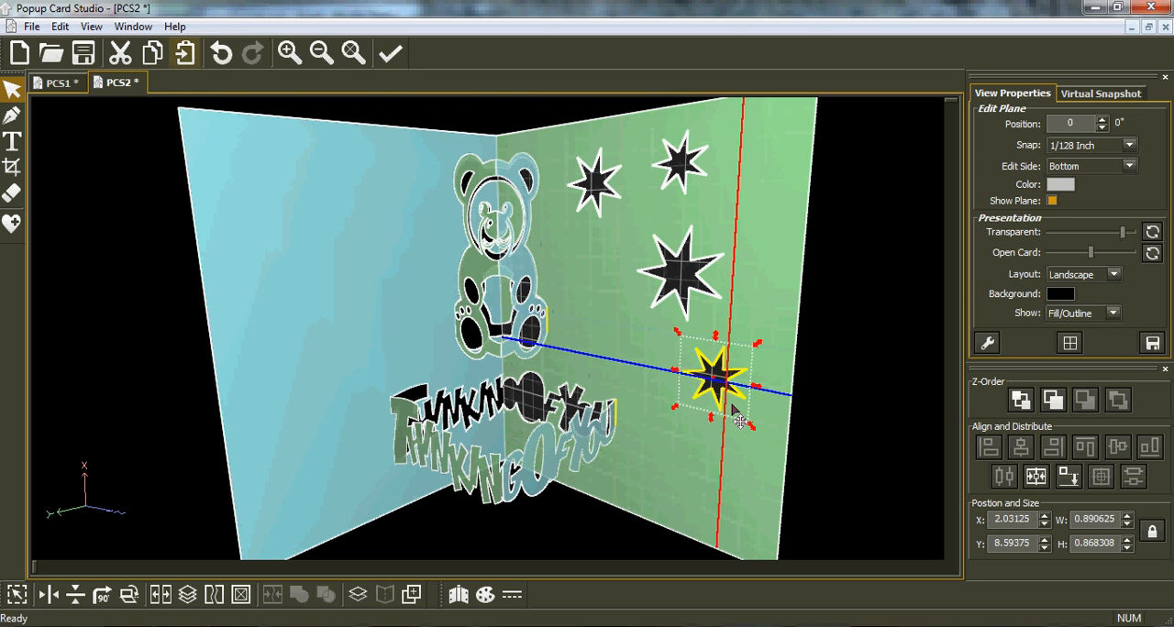
drag(726, 390, 763, 228)
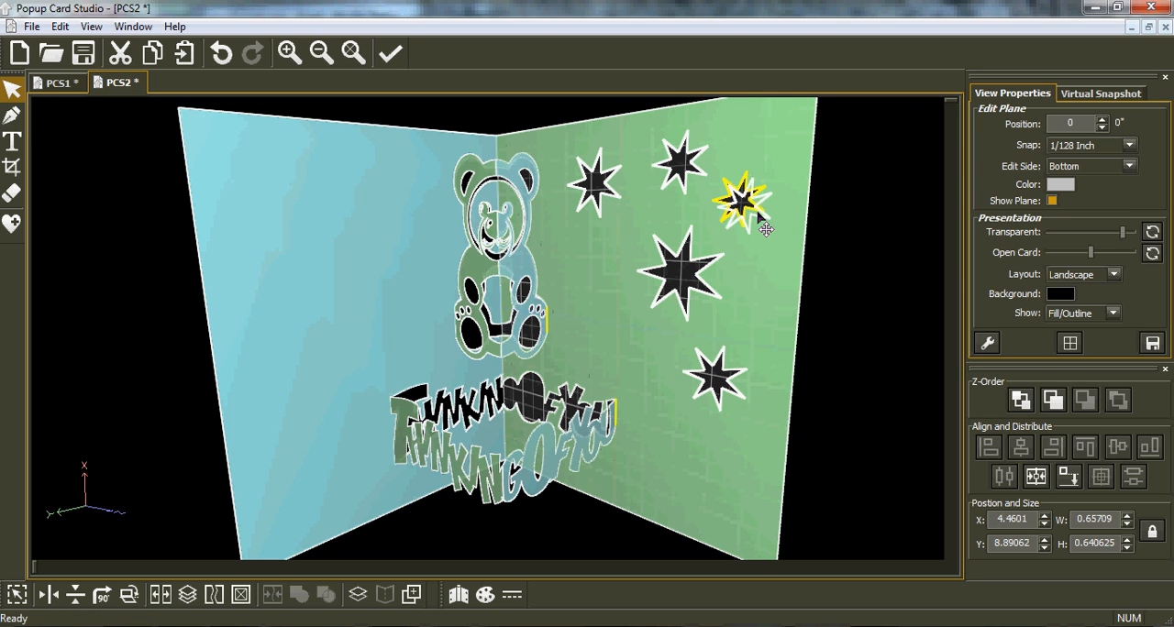
Copy all five stars and set the edit plane to the card's Back side at position 0.
drag(821, 491, 560, 109)
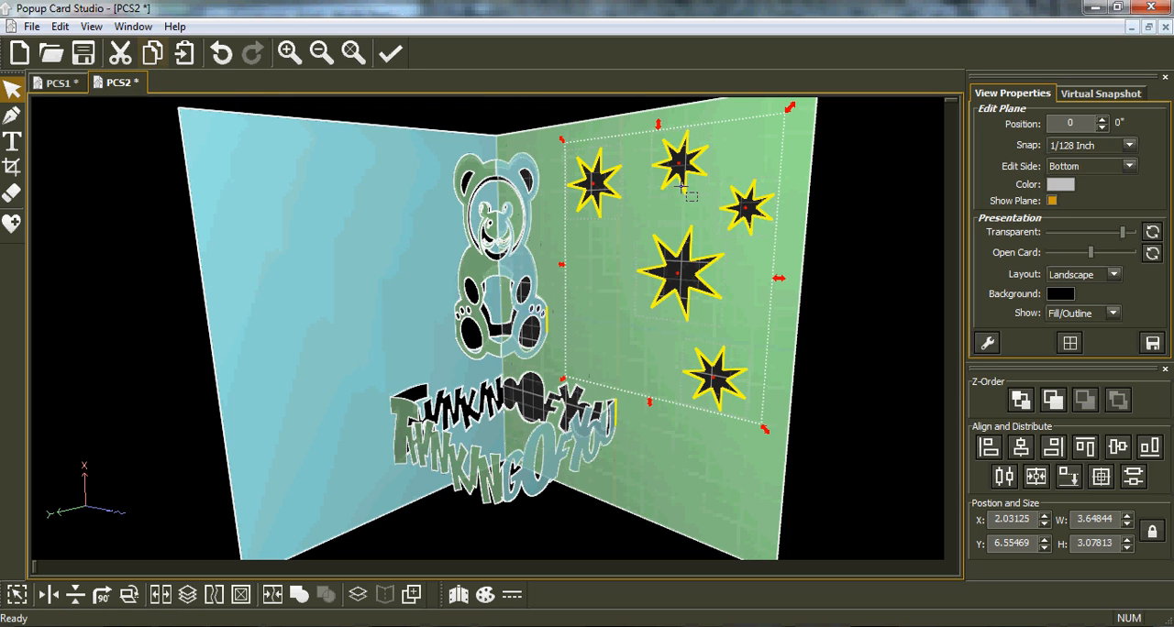
shift+click(656, 269)
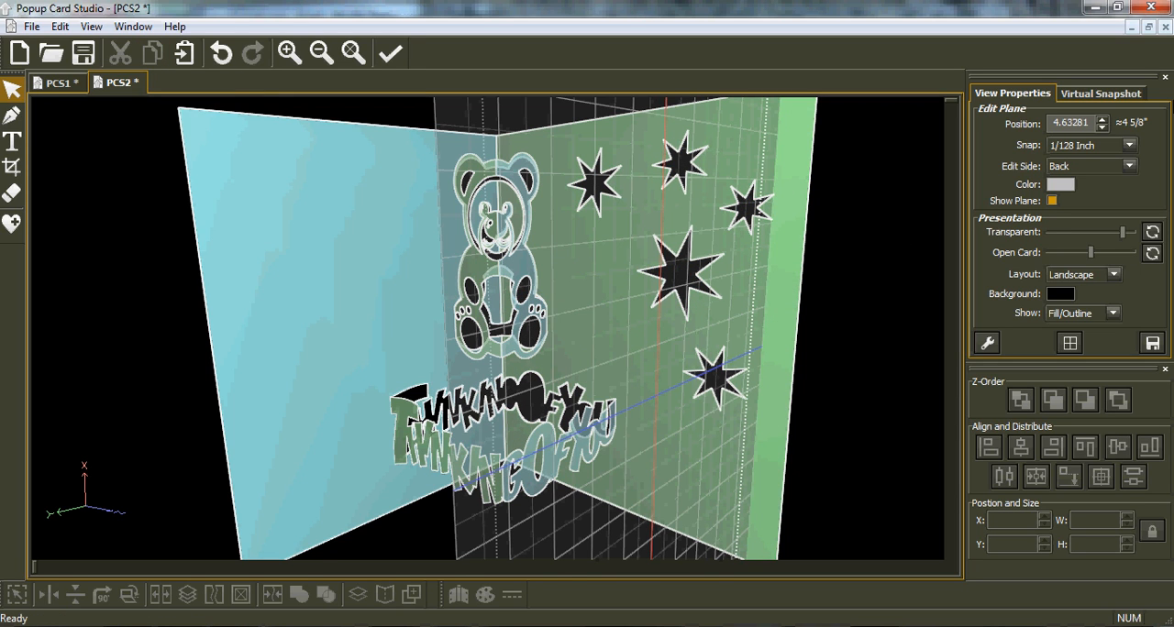
drag(1092, 118, 1021, 119)
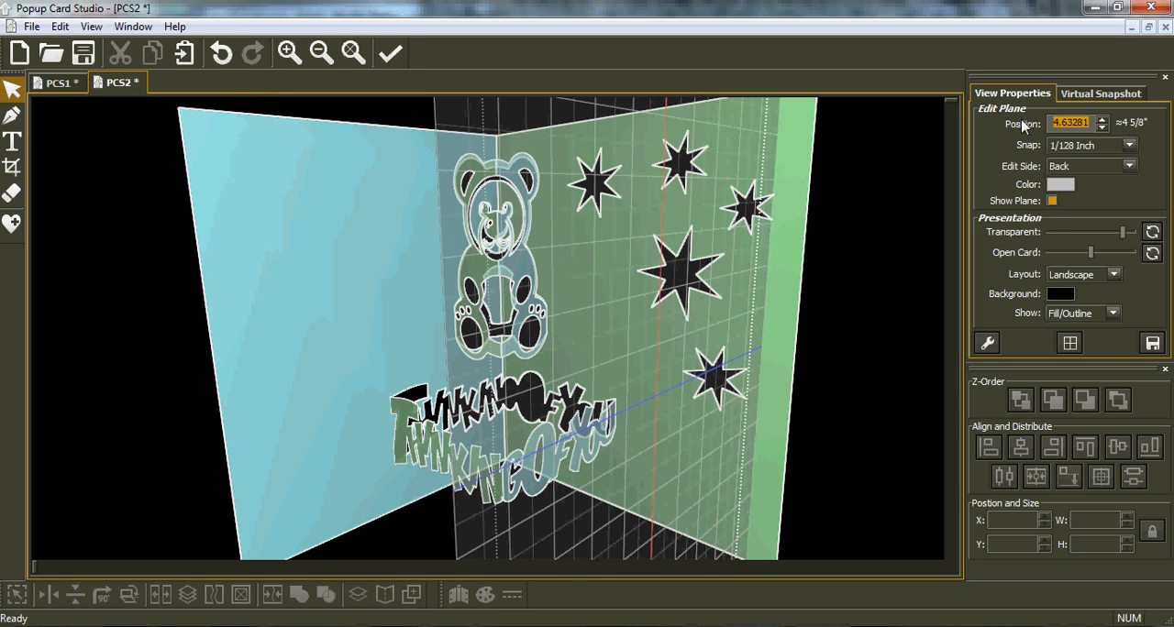
text(0)
key(Return)
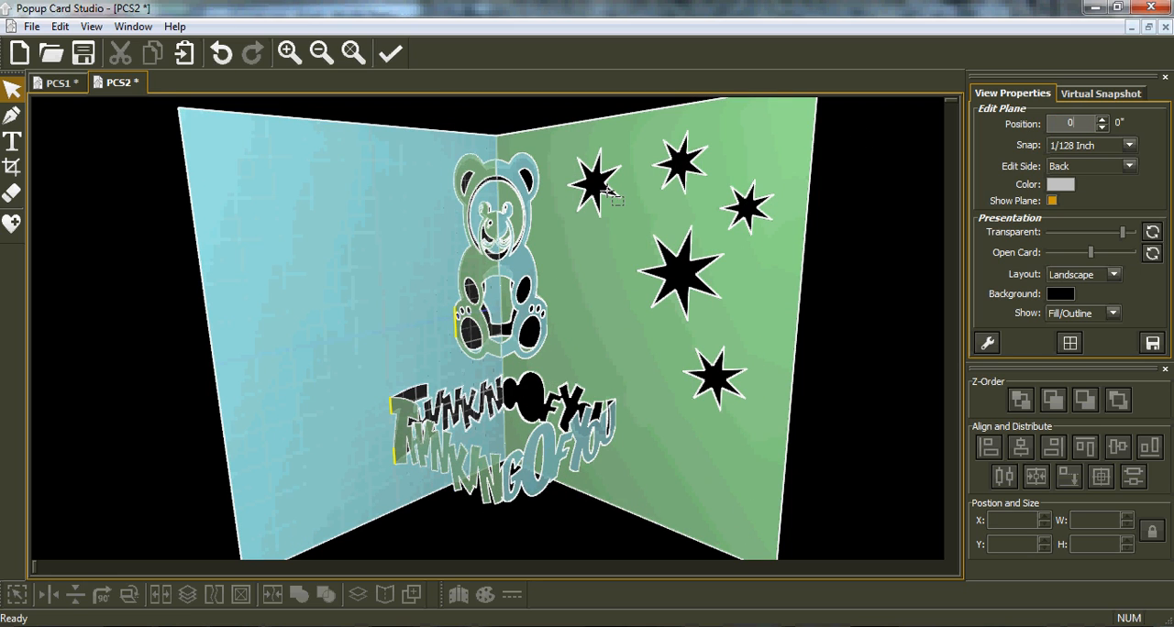
Paste a vertically mirrored copy of the five stars onto the card's back side, clear of the bear, at about X 1.95, Y 0.27.
click(182, 58)
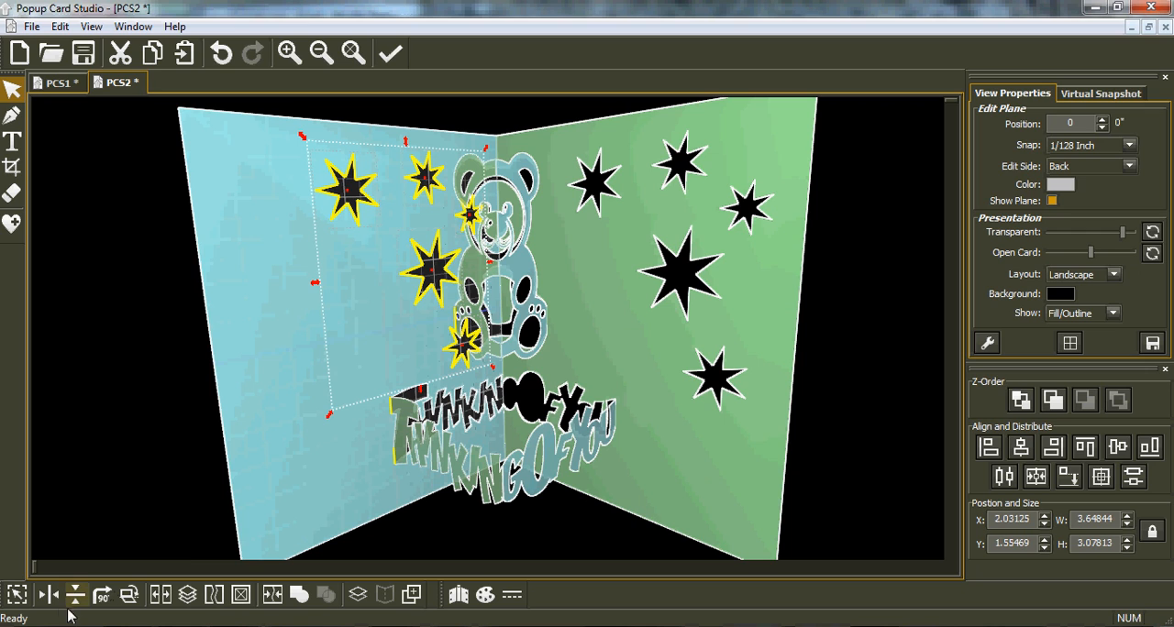
click(73, 601)
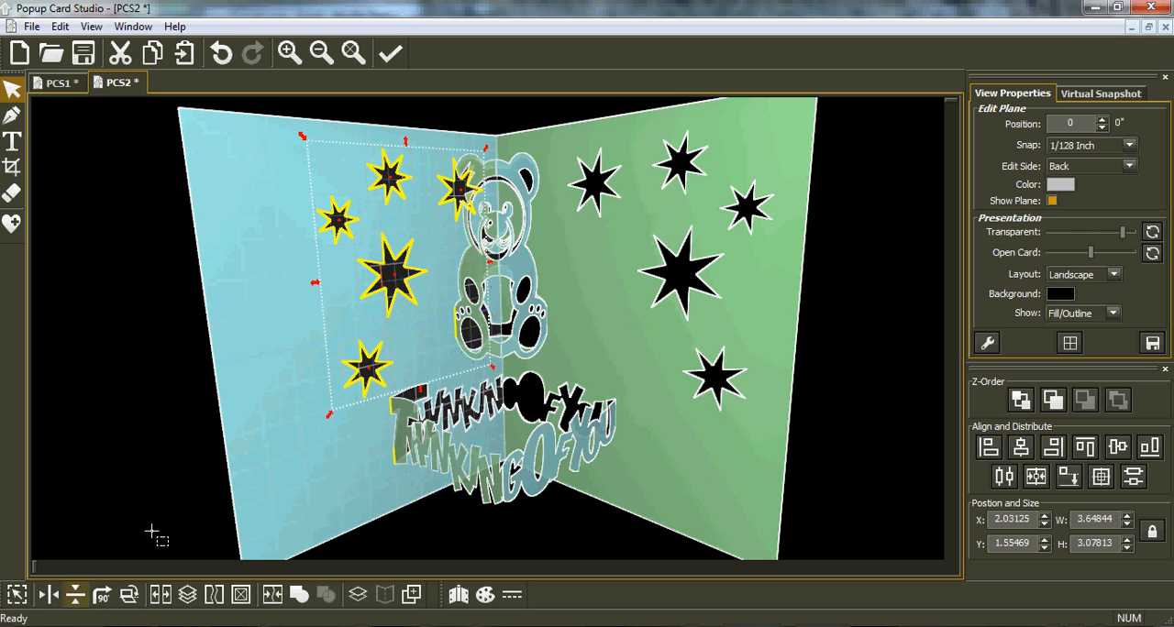
drag(367, 309, 322, 311)
drag(447, 319, 325, 541)
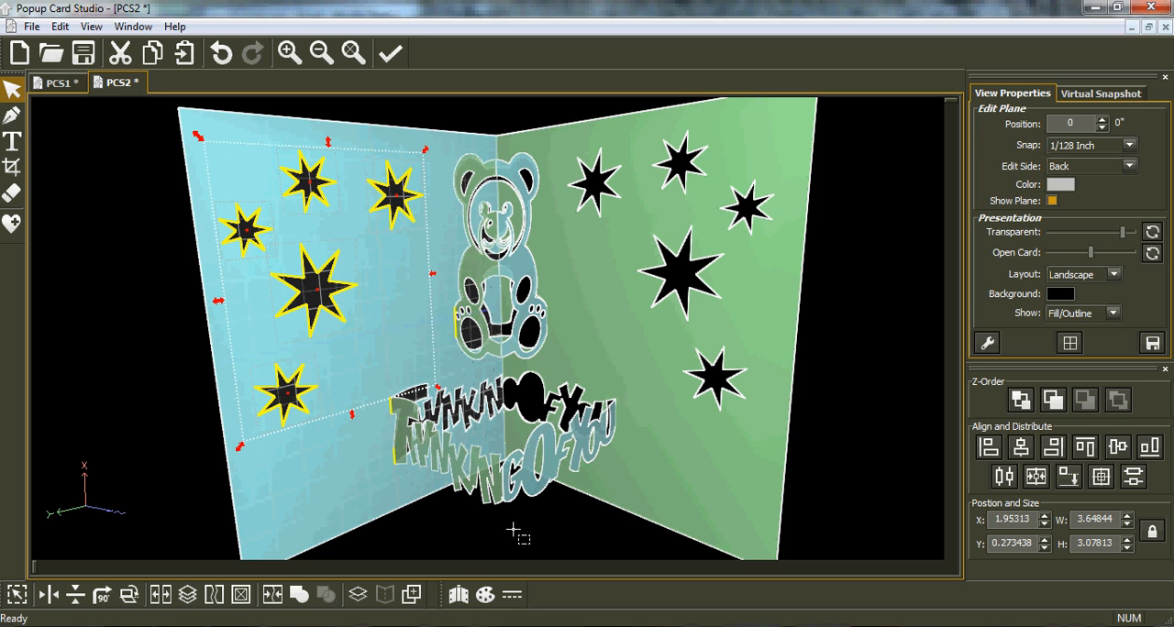
Examine the card's cut and fold layout in the print preview, enlarged around the bear and lettering, and close the preview.
click(32, 27)
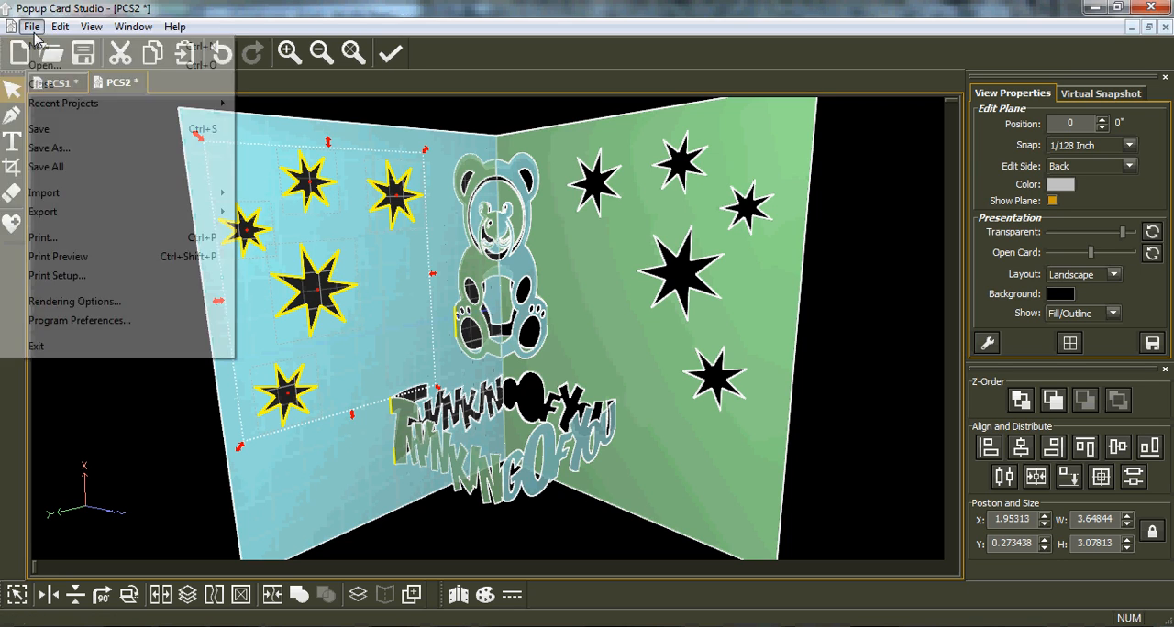
click(92, 264)
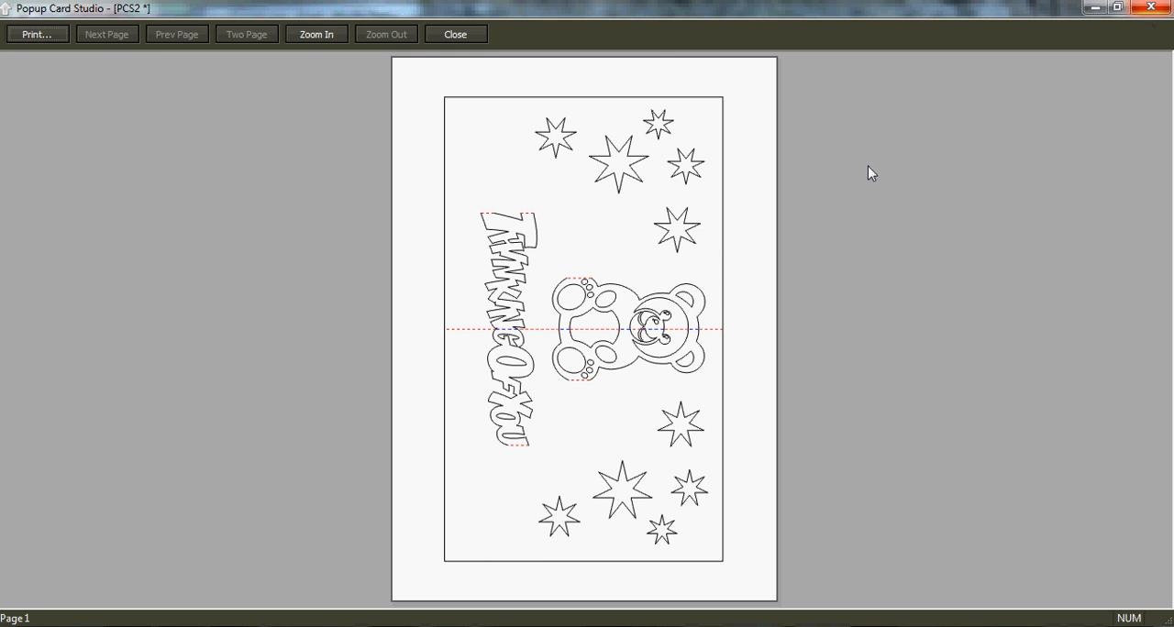
click(596, 317)
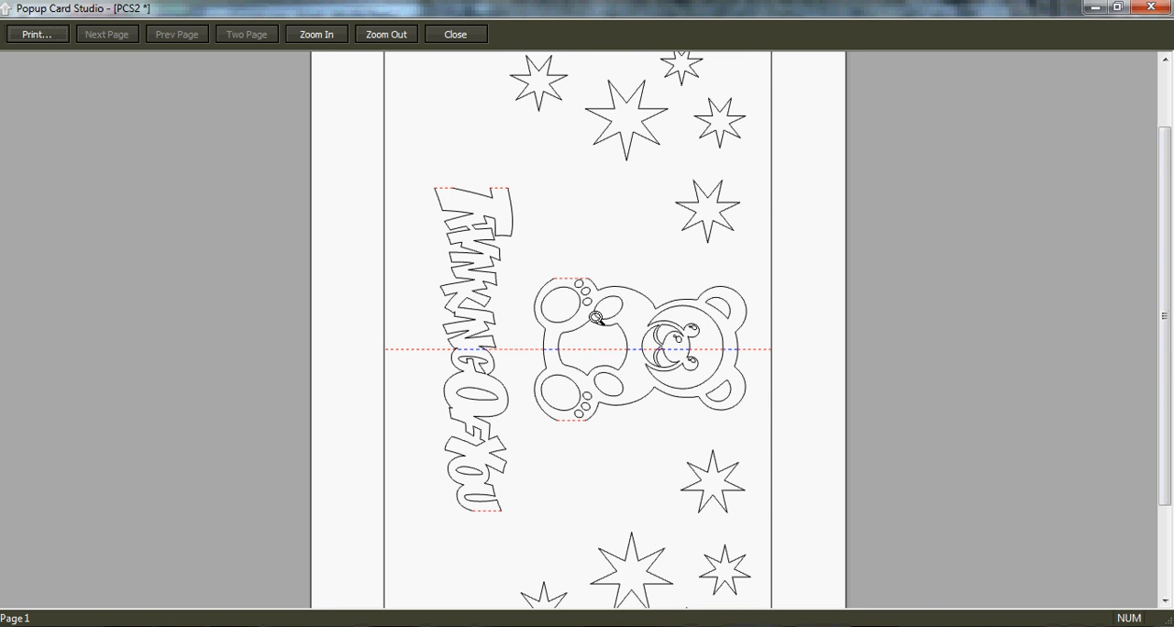
click(596, 316)
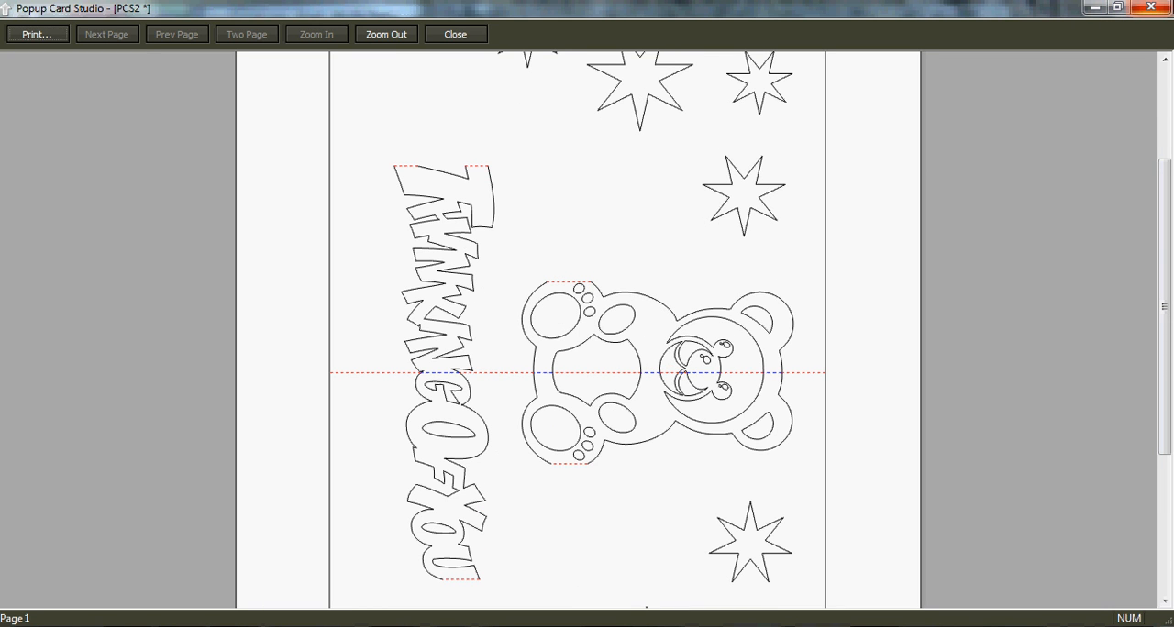
click(1162, 11)
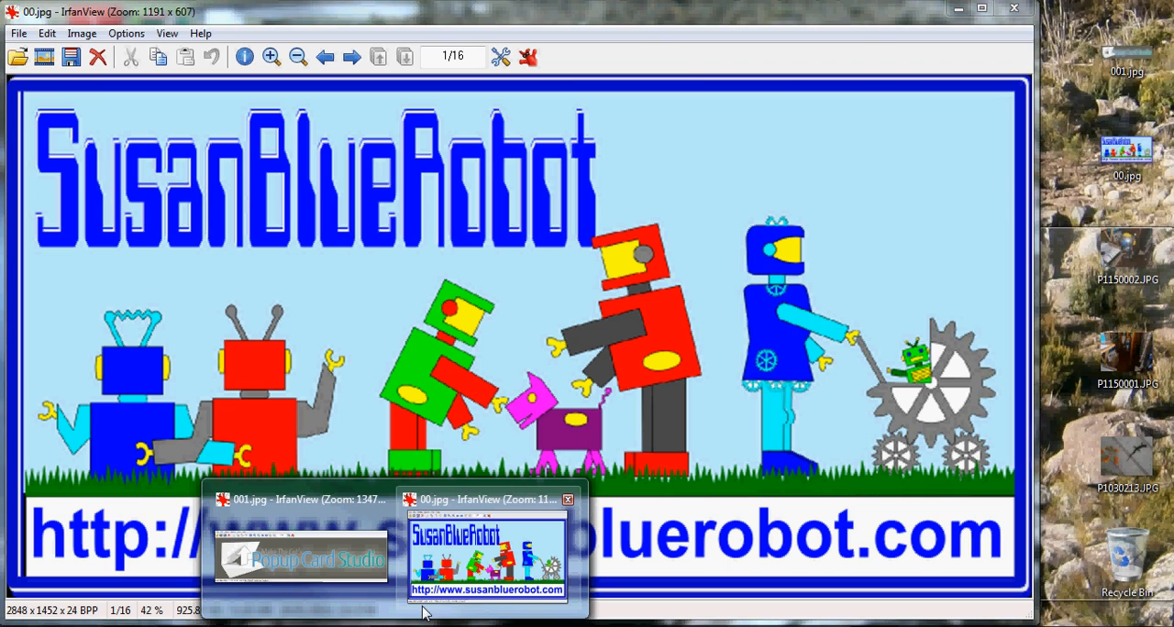
Switch to the IrfanView window showing 00.jpg.
click(437, 607)
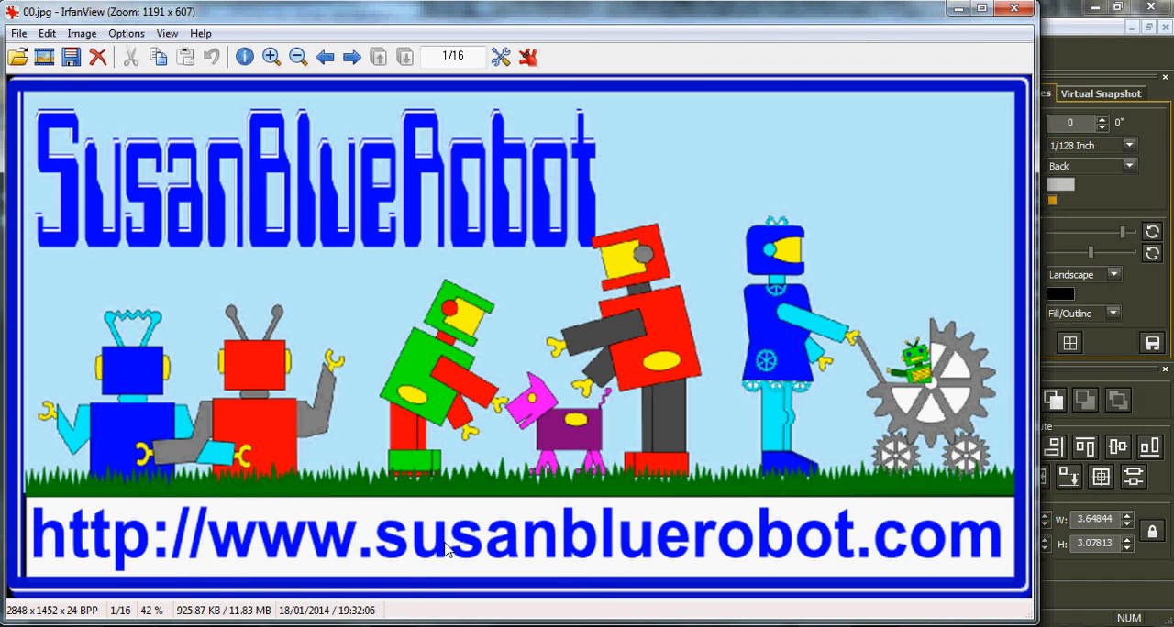